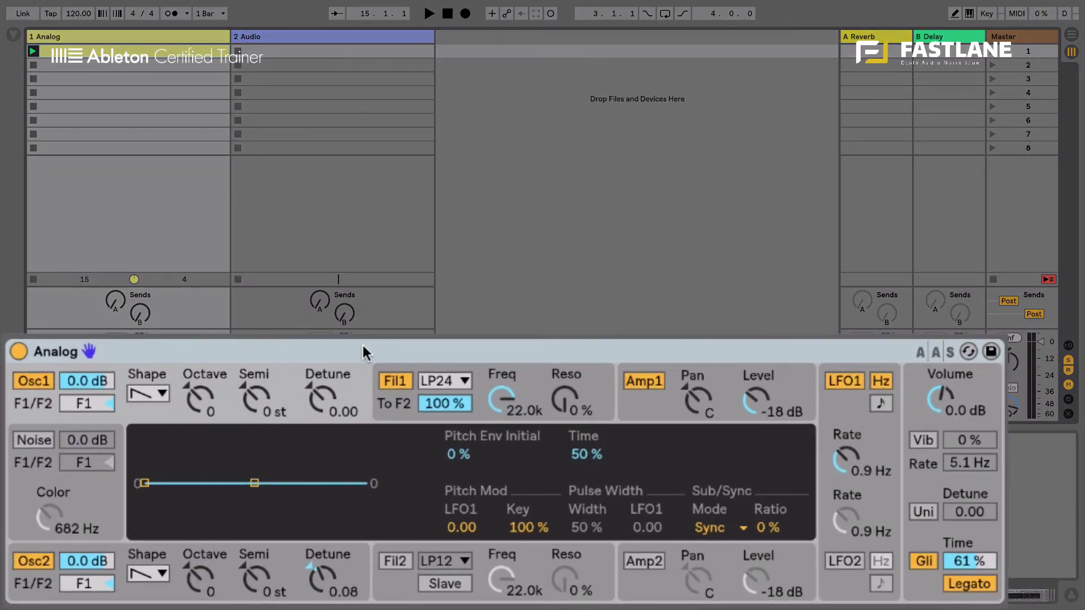
Turn Analog's LFO1 off and then back on.
left_click(214, 439)
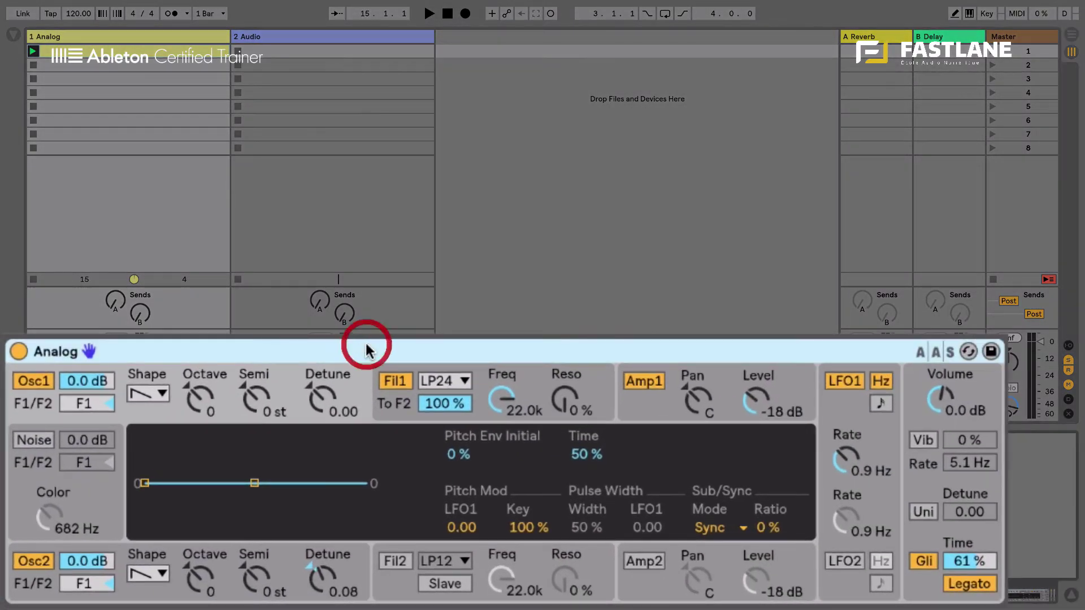
left_click(845, 383)
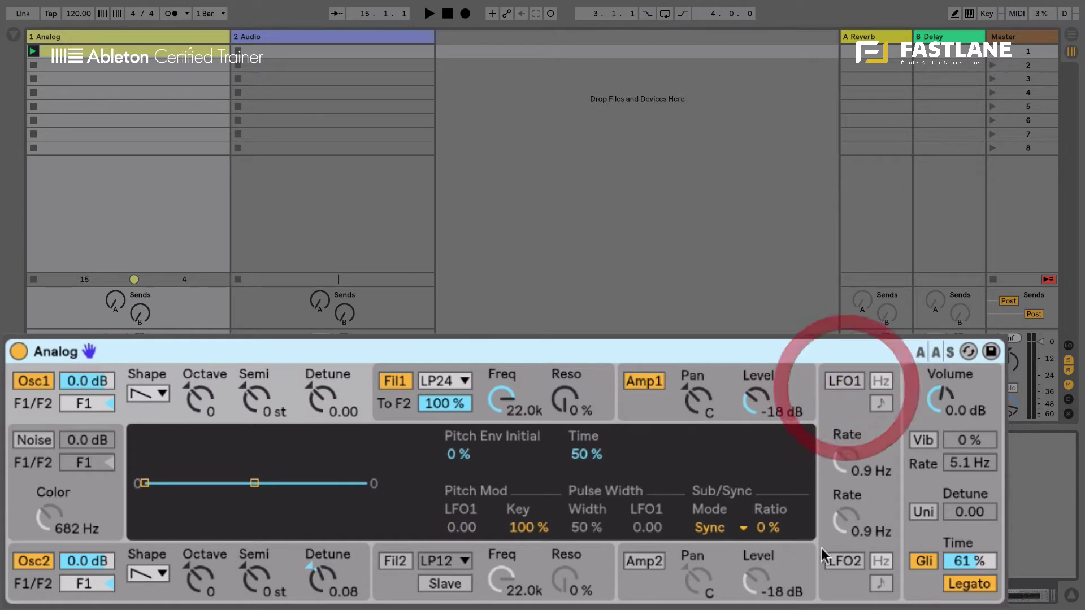
left_click(846, 383)
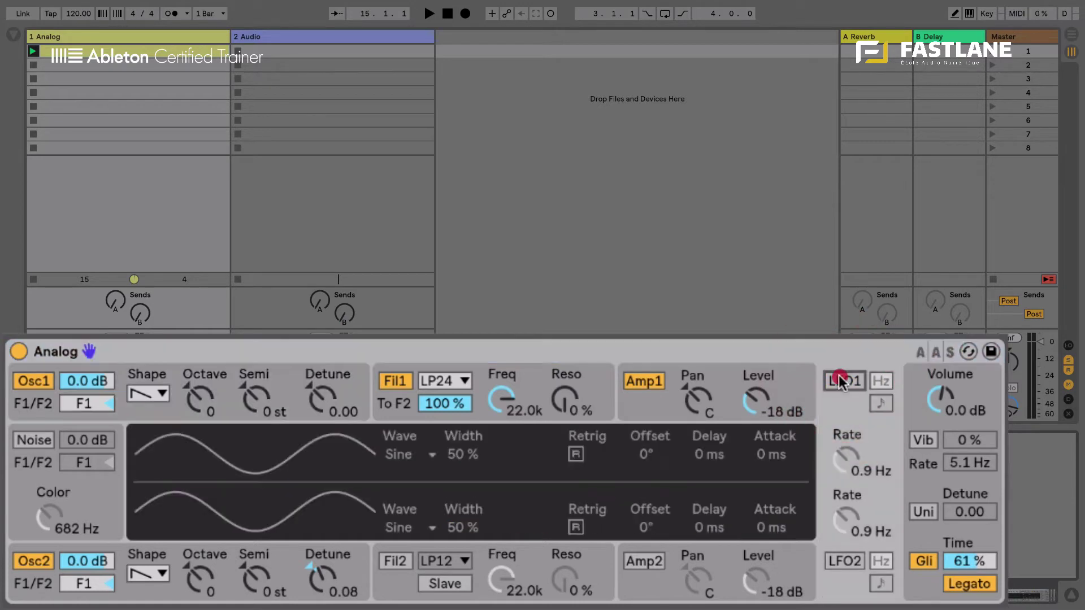
Switch Osc1 from saw to a square wave and display the Fil1 and Amp1 envelopes.
left_click(351, 382)
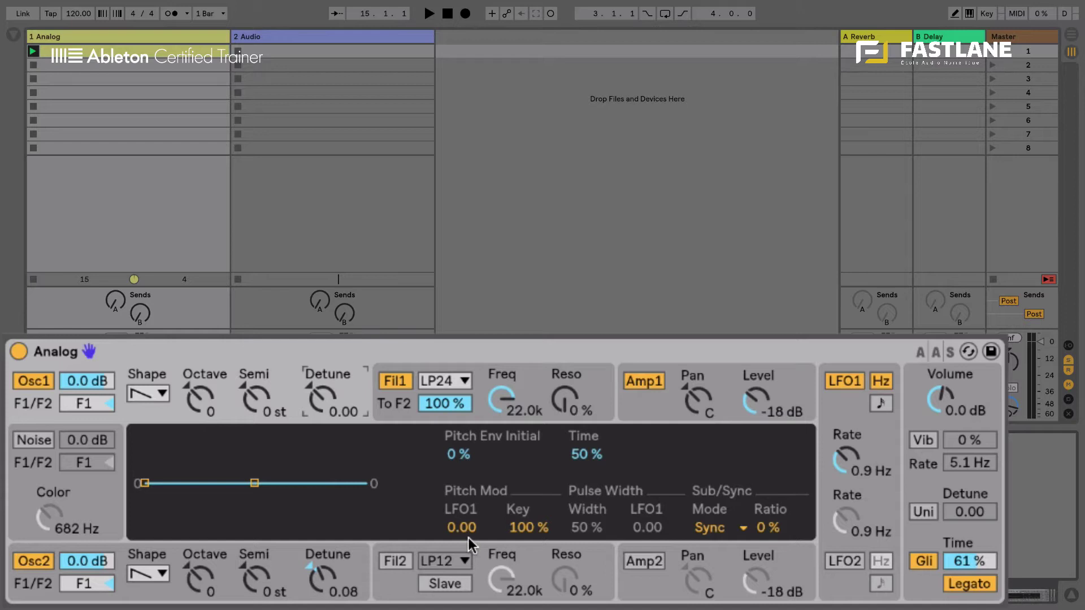
left_click(161, 395)
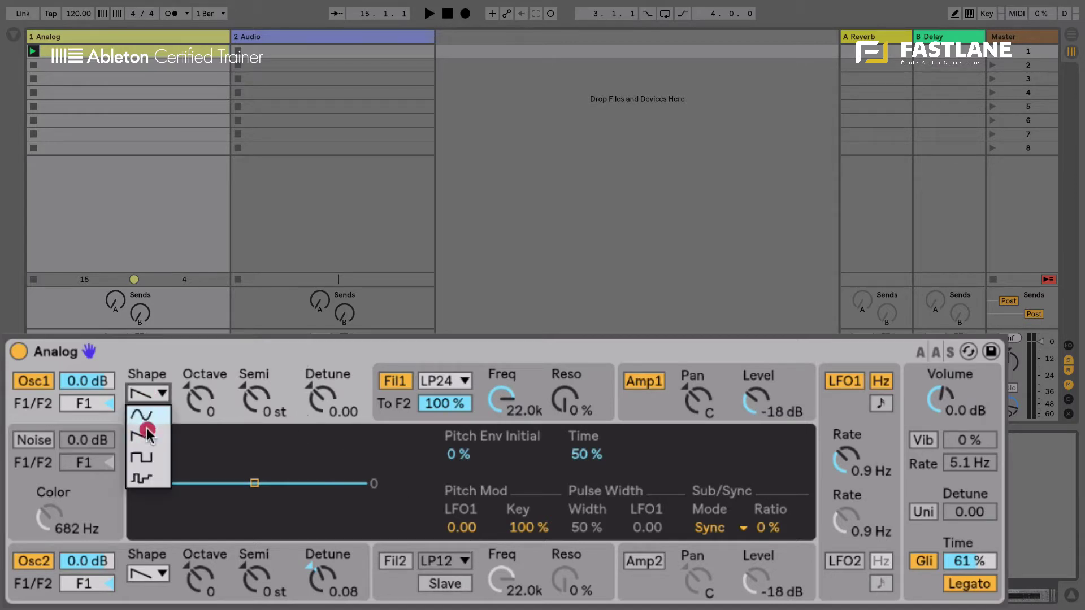
left_click(144, 453)
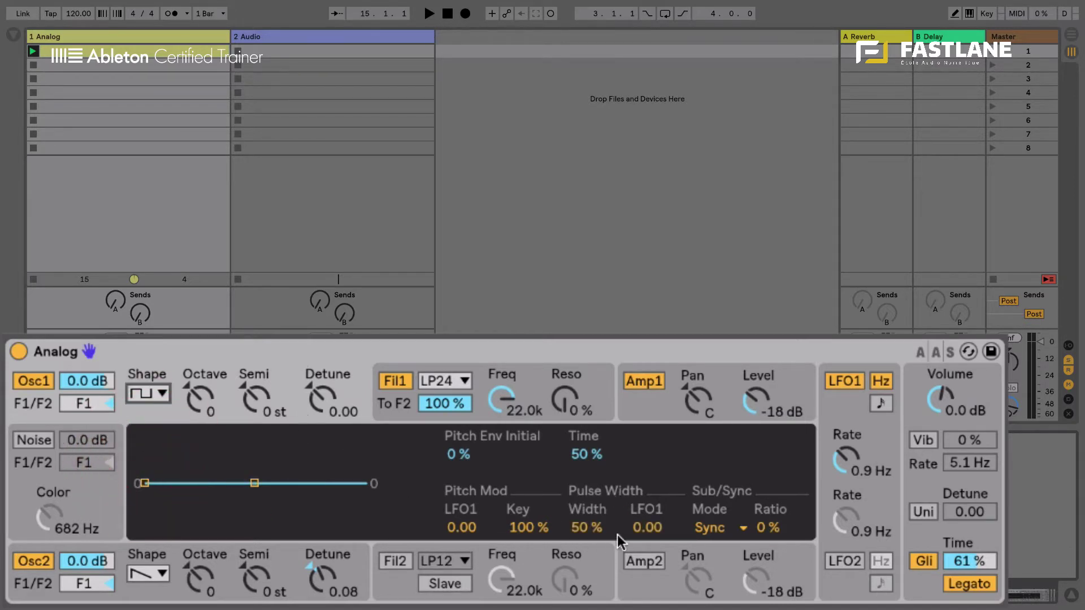
left_click(541, 373)
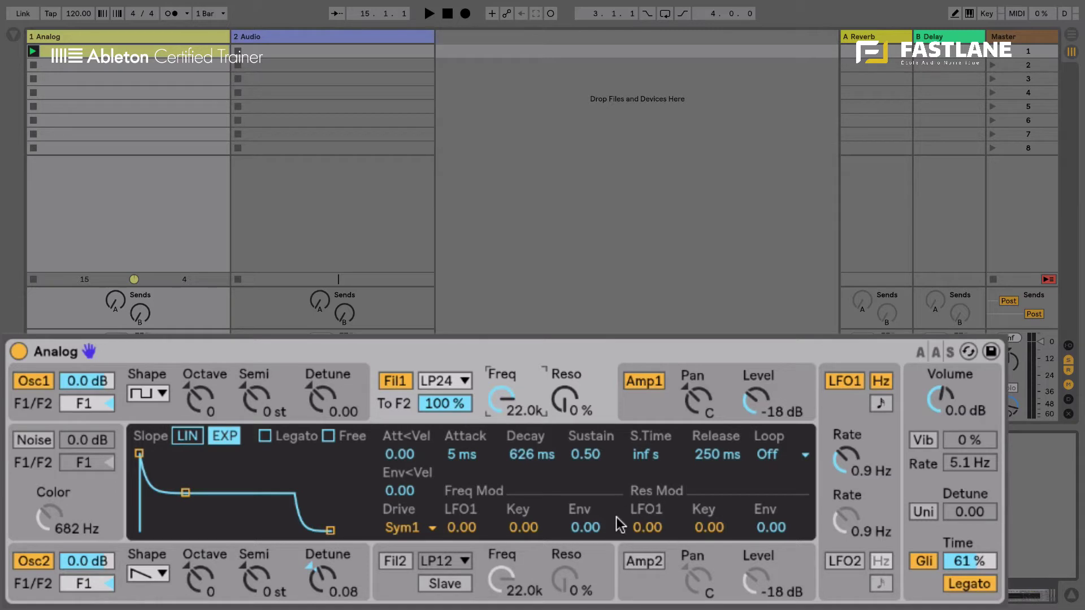
left_click(639, 409)
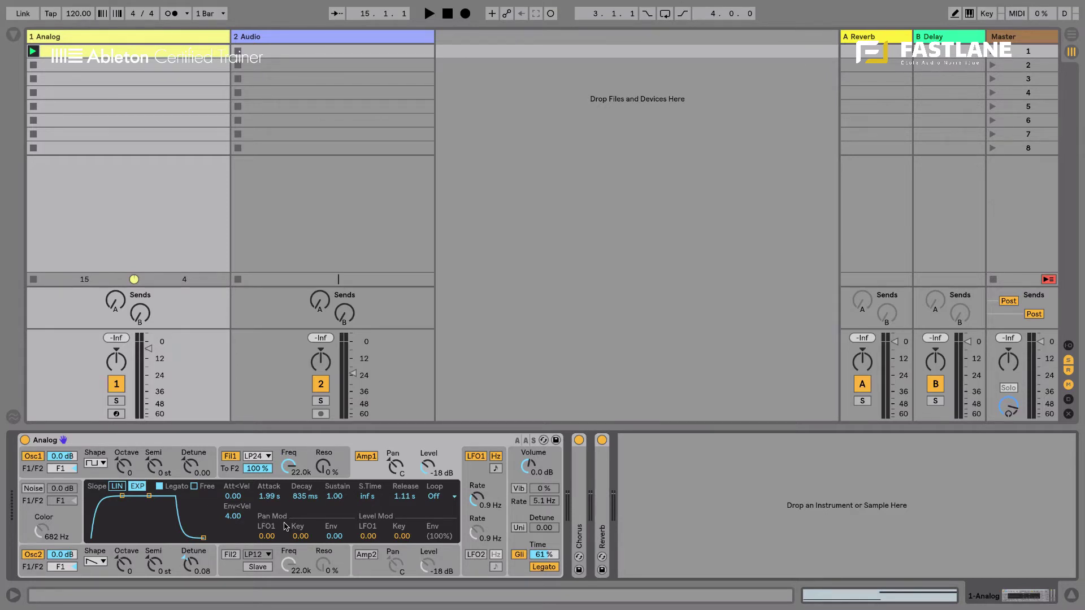
Search the Max for Live devices in the Browser for 'lfo'.
left_click(17, 37)
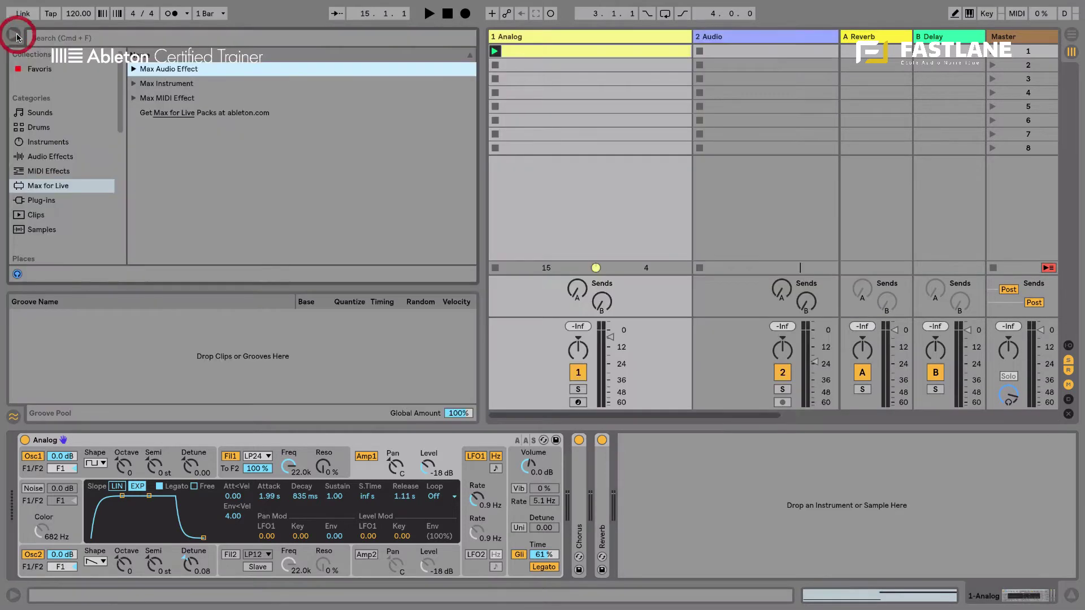
left_click(45, 189)
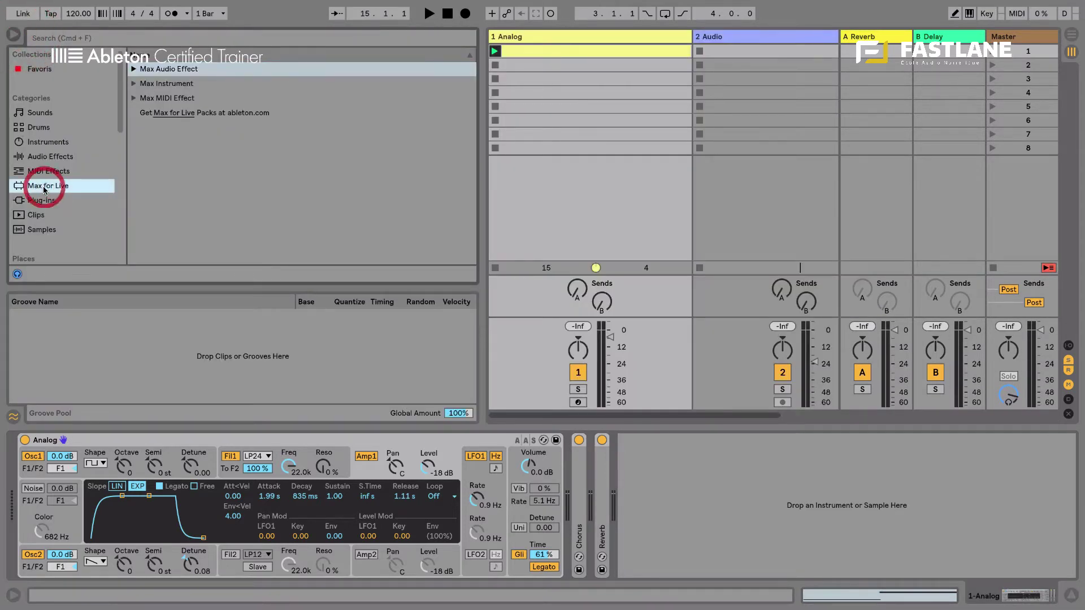
left_click(177, 38)
type("lfo")
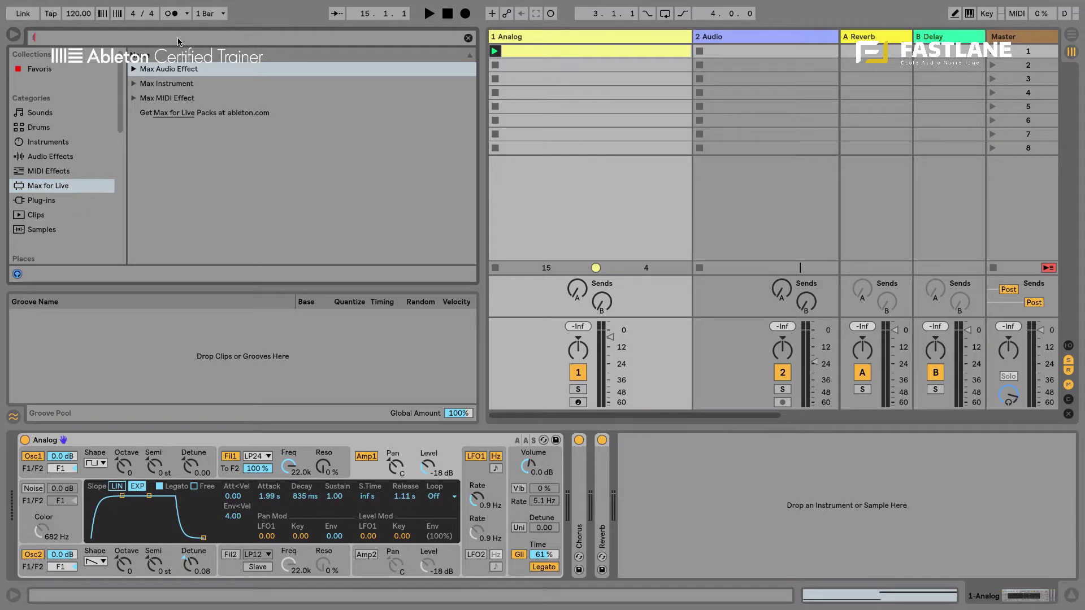
Compare the Max Audio Effect and Max MIDI Effect results, then select the second LFO.amxd.
left_click(134, 68)
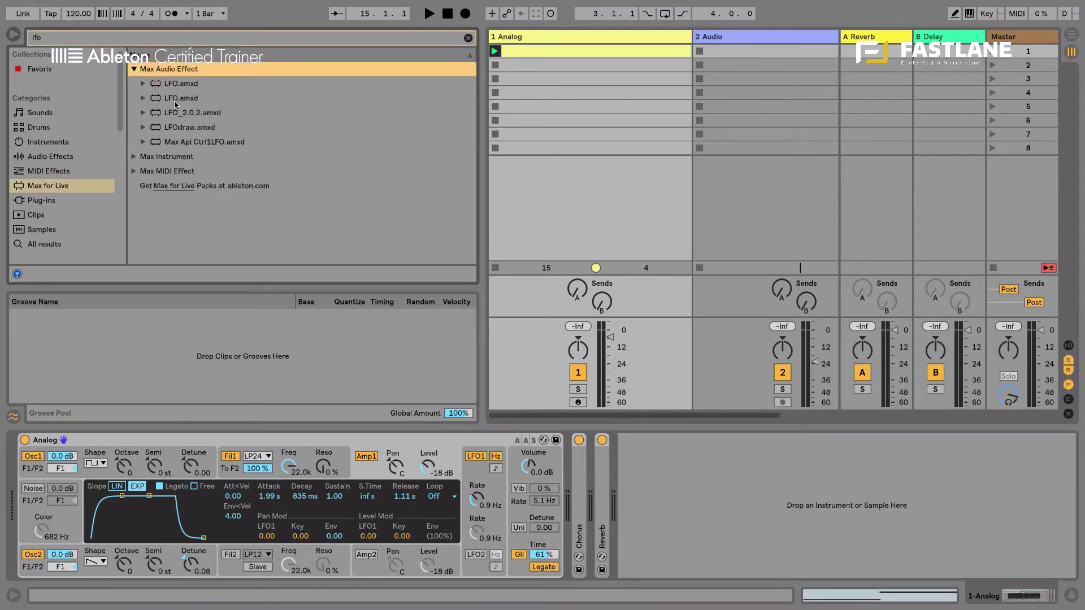
left_click(132, 170)
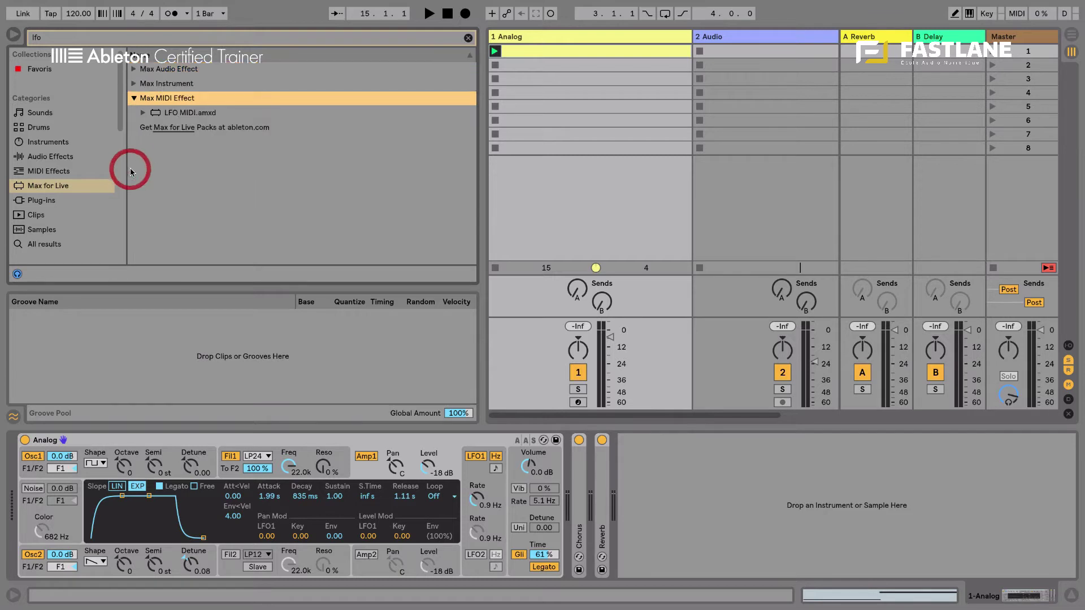
left_click(134, 69)
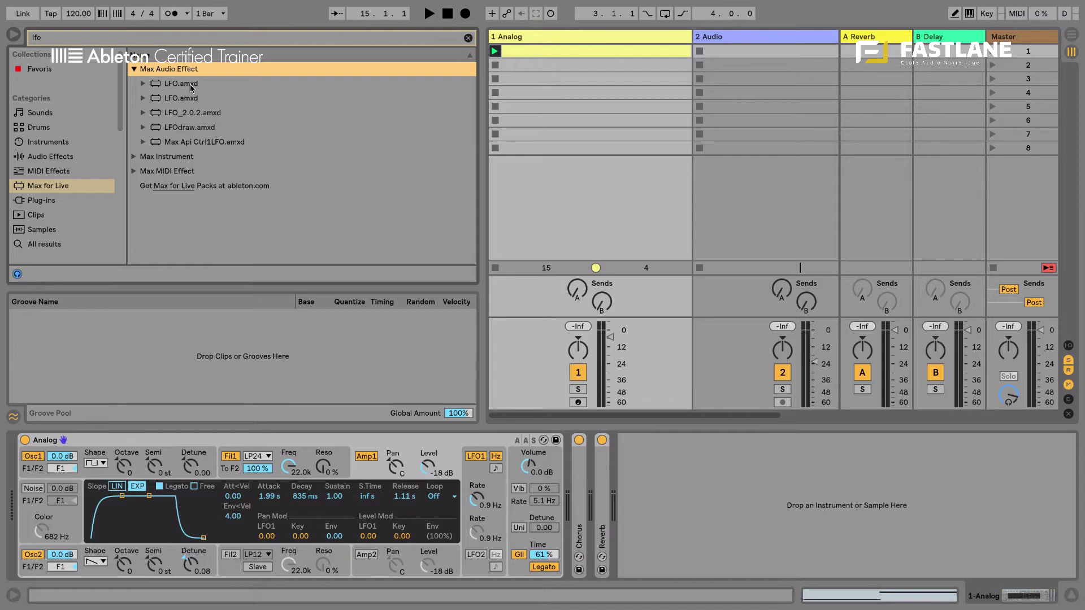
left_click(133, 170)
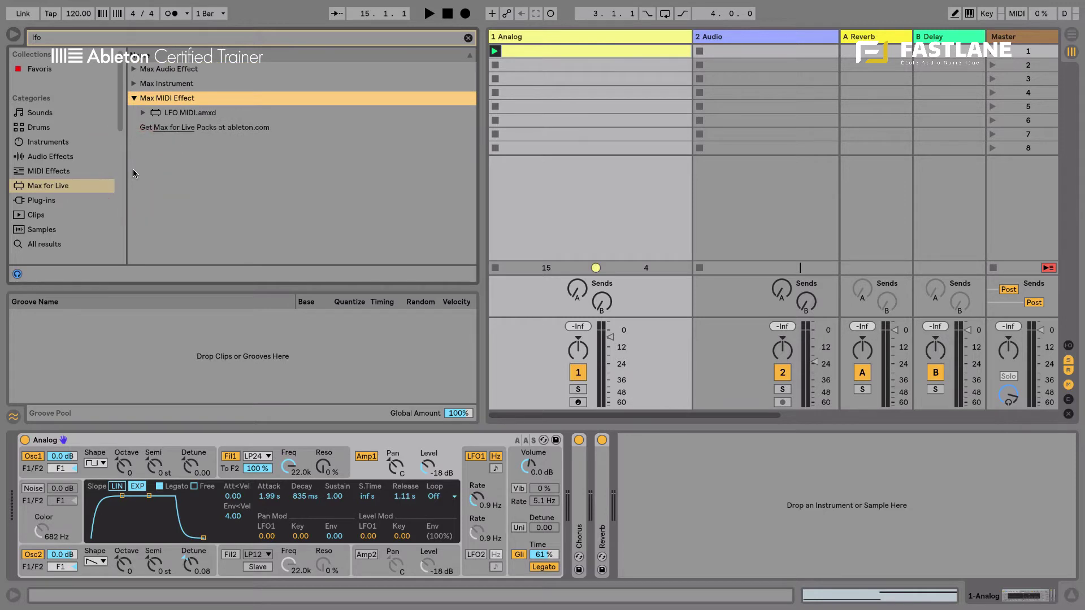
left_click(134, 70)
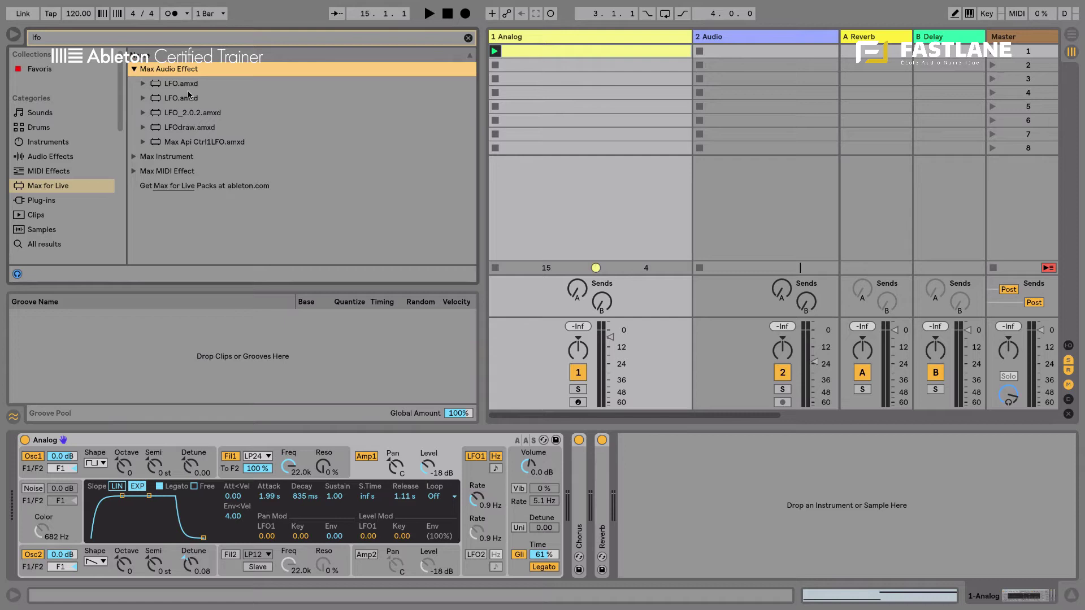
left_click(173, 98)
Load an LFO.amxd device onto the Analog track, deleting the extra LFO.
double_click(172, 99)
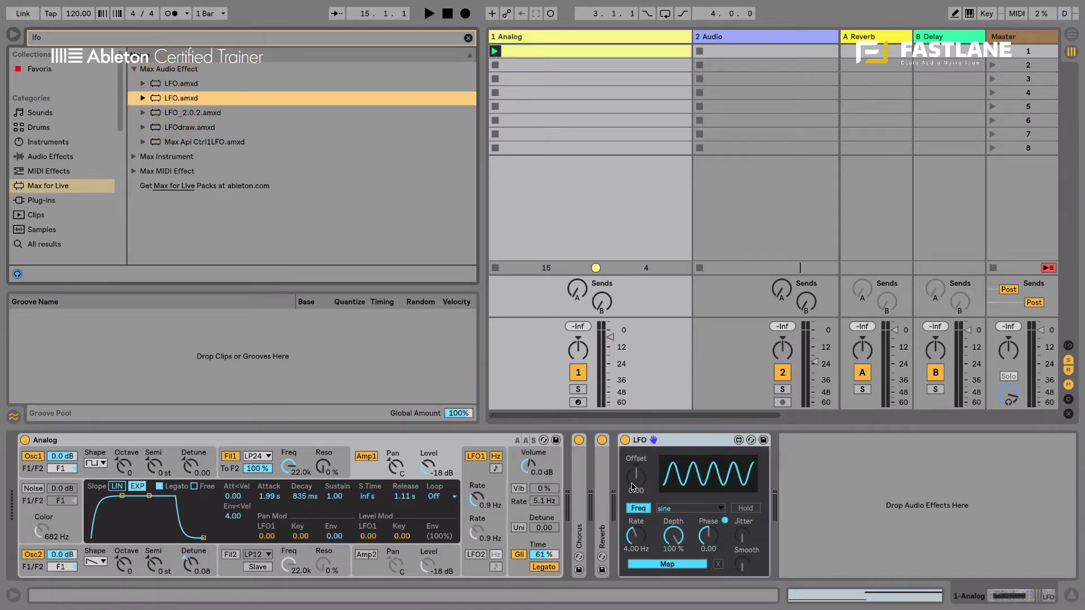
left_click(175, 84)
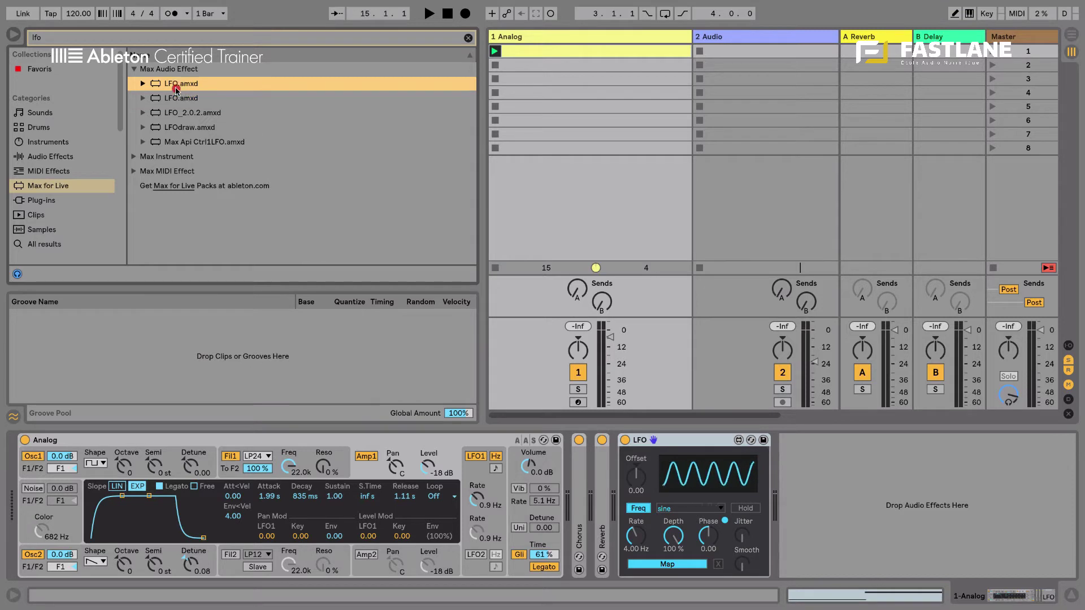
double_click(175, 84)
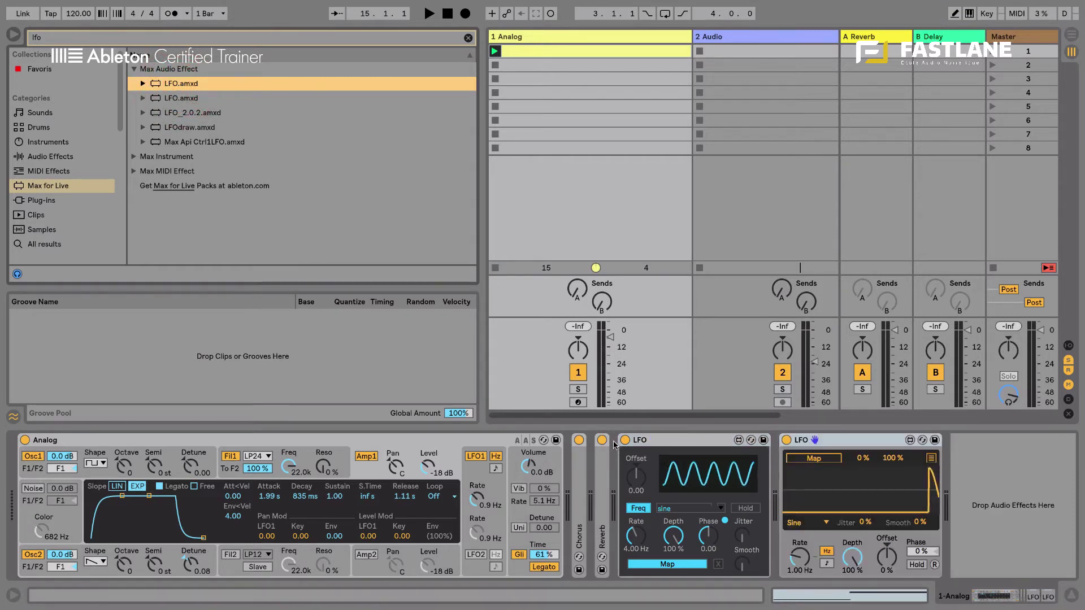
left_click(706, 442)
key("Delete")
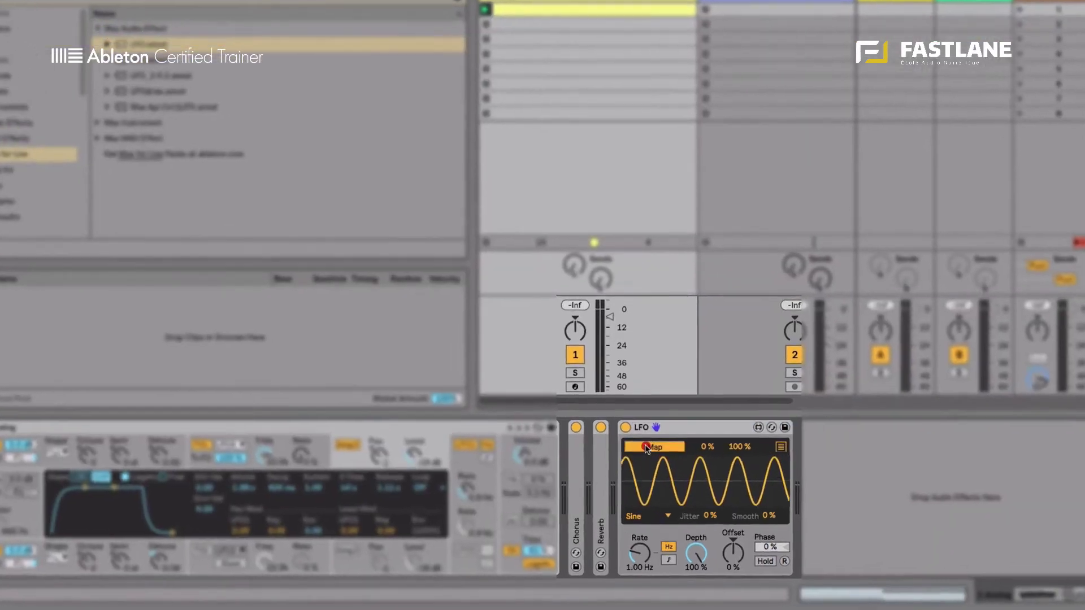
Map the LFO to Track Volume, keeping Sine shape, 1.00 Hz rate and 100% depth.
left_click(651, 458)
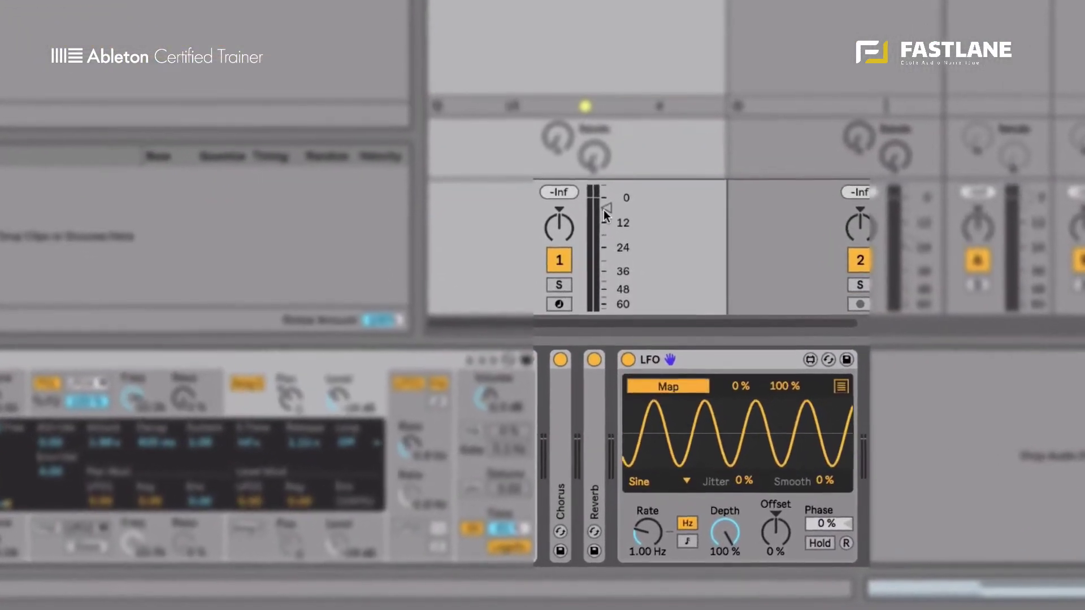
left_click(606, 270)
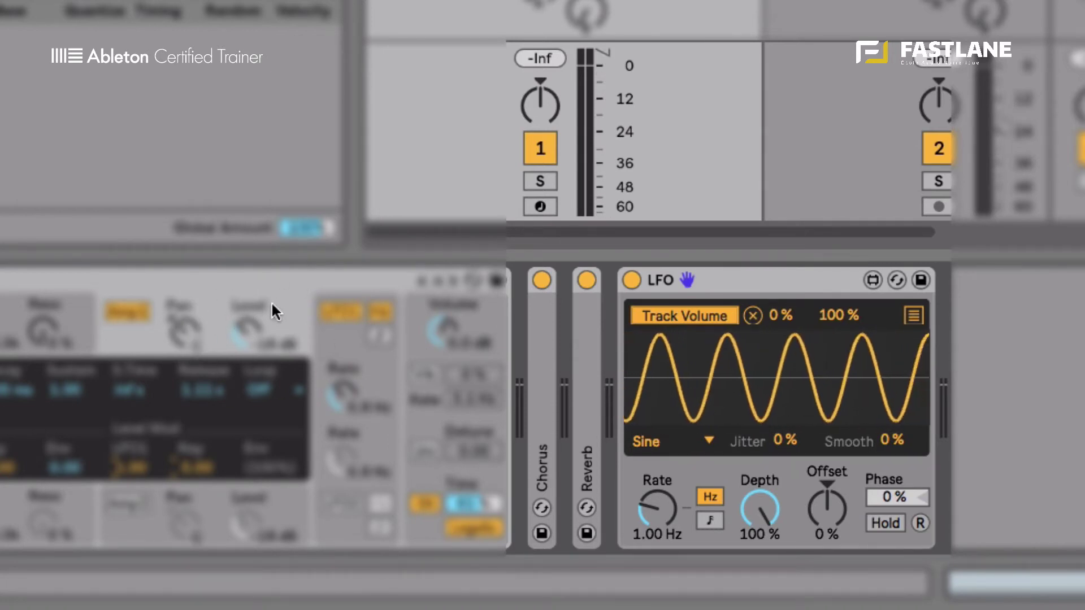
left_click(134, 460)
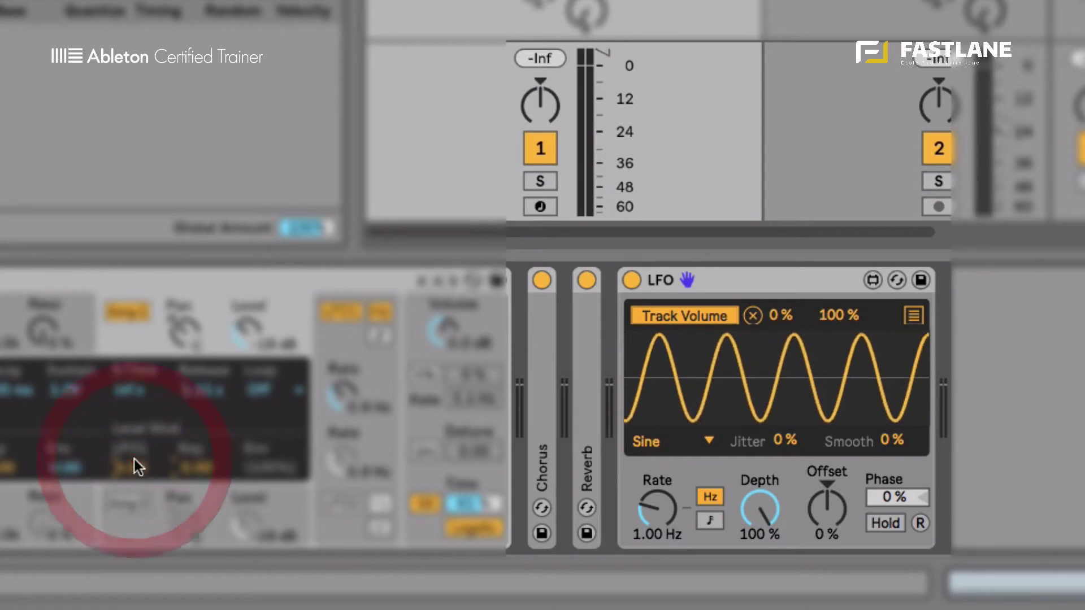
scroll(557, 224, "right", 5)
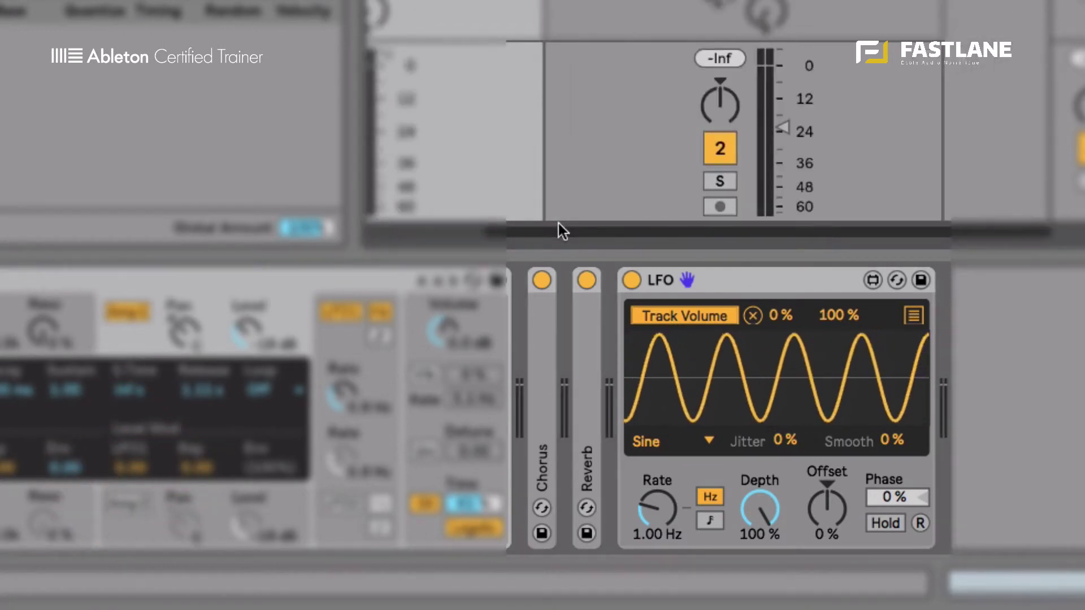
scroll(559, 223, "left", 5)
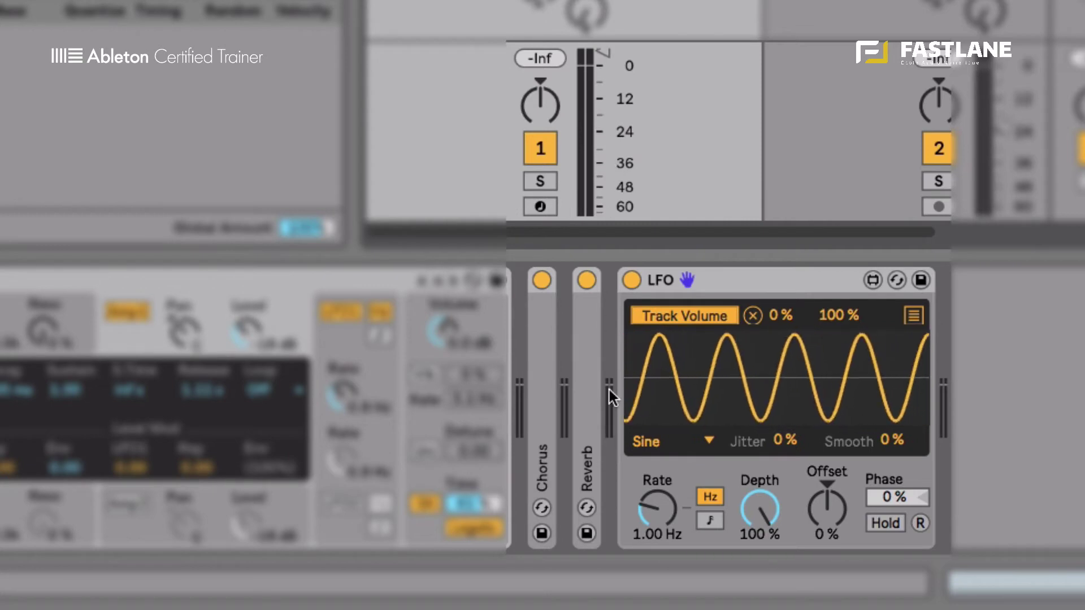
Cycle the LFO shape through Down, Up, Triangle and Square, then leave it on Random.
left_click(649, 444)
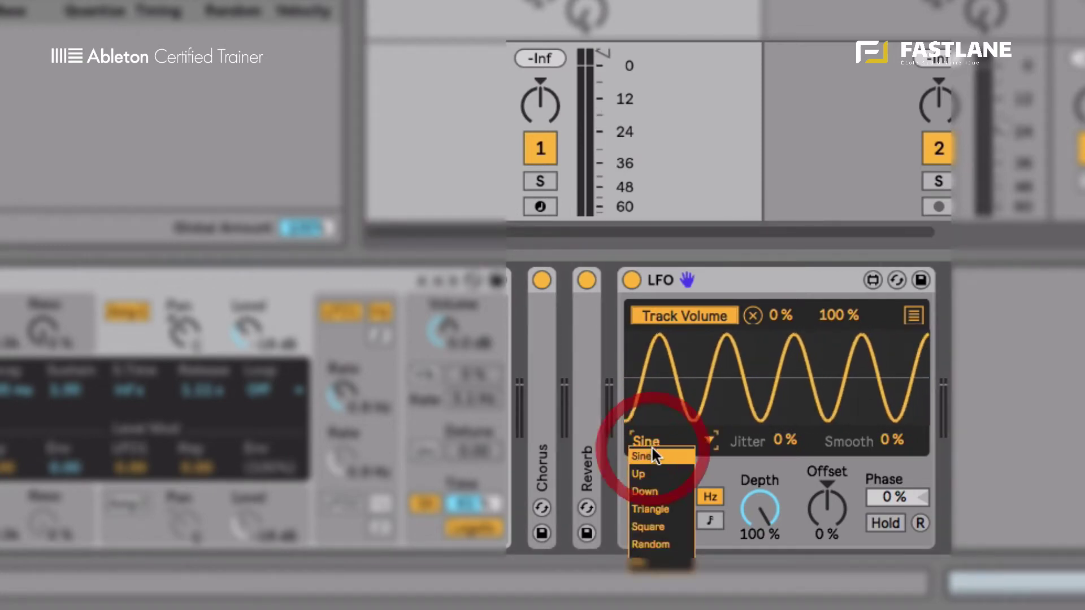
left_click(655, 491)
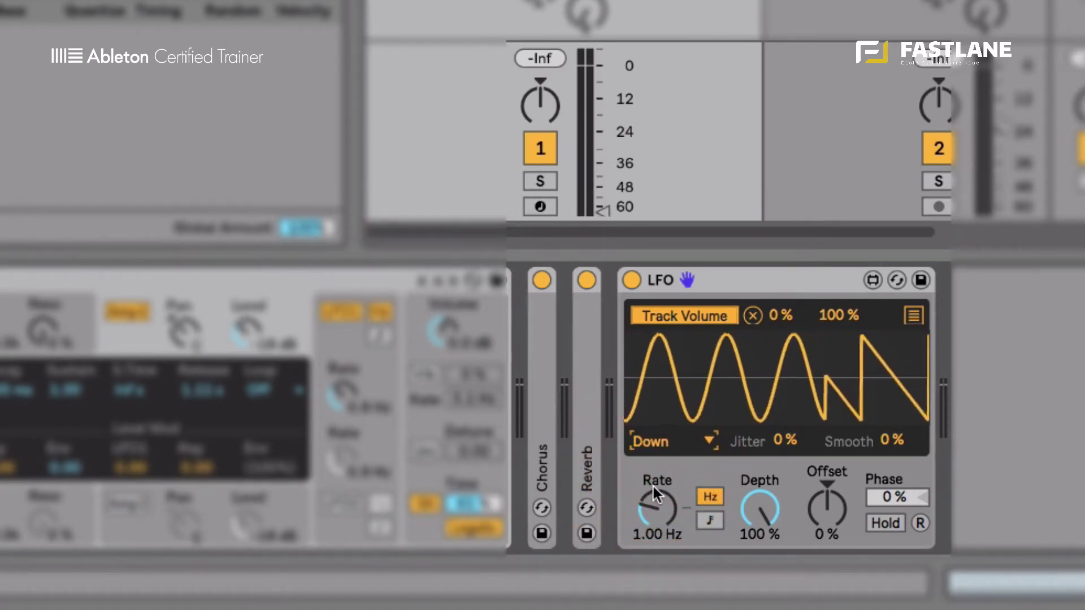
left_click(656, 442)
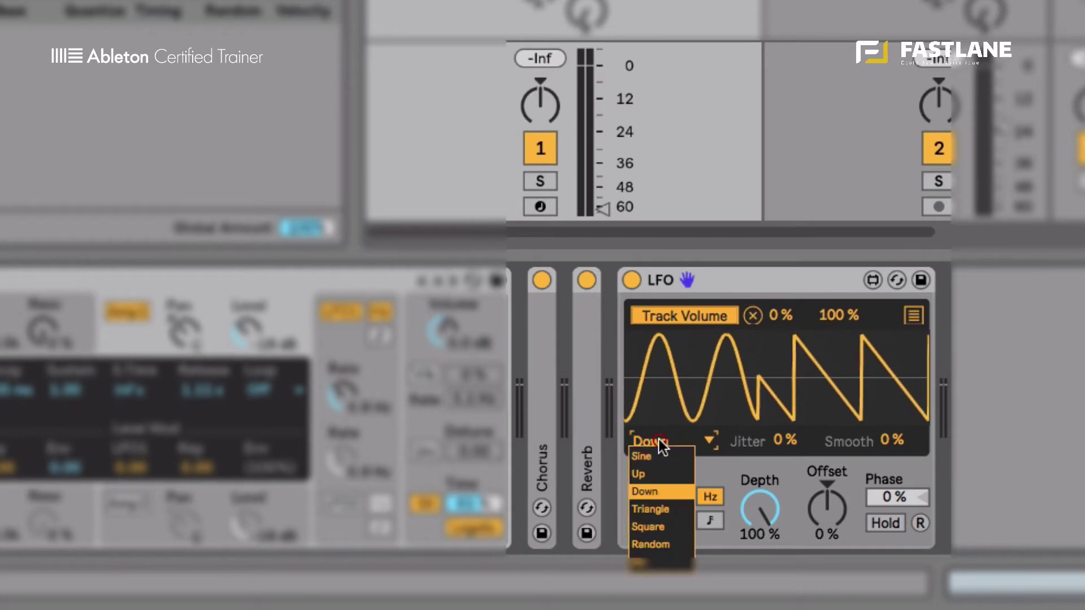
left_click(654, 473)
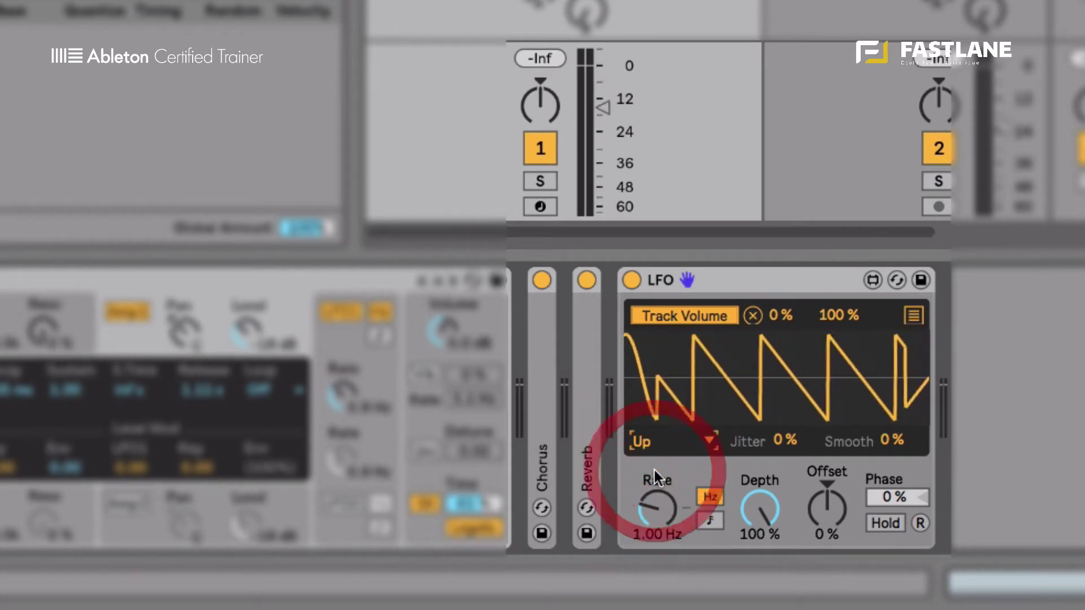
left_click(642, 440)
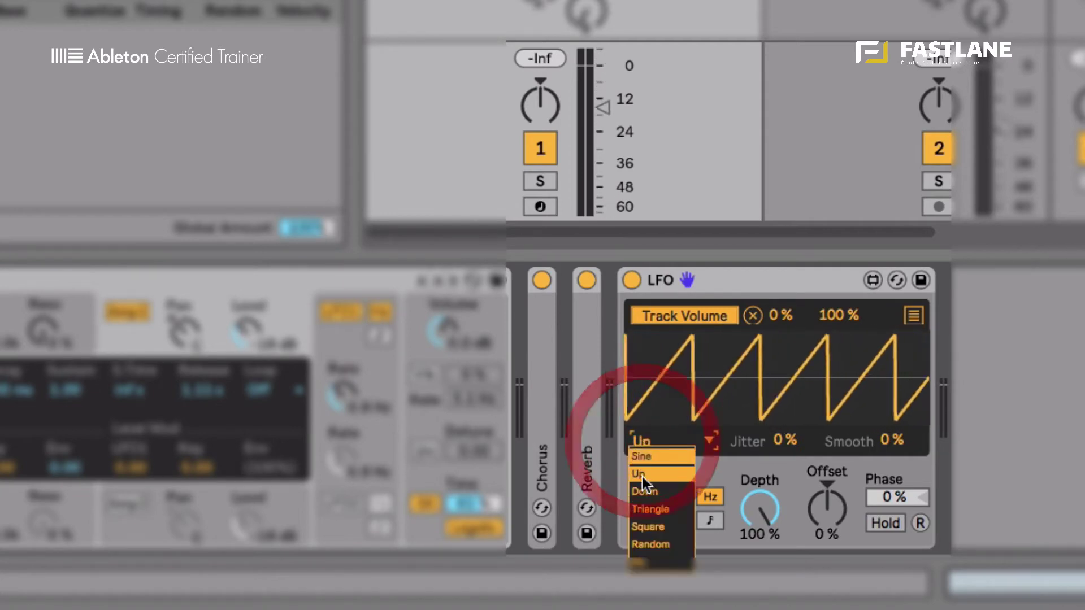
left_click(651, 509)
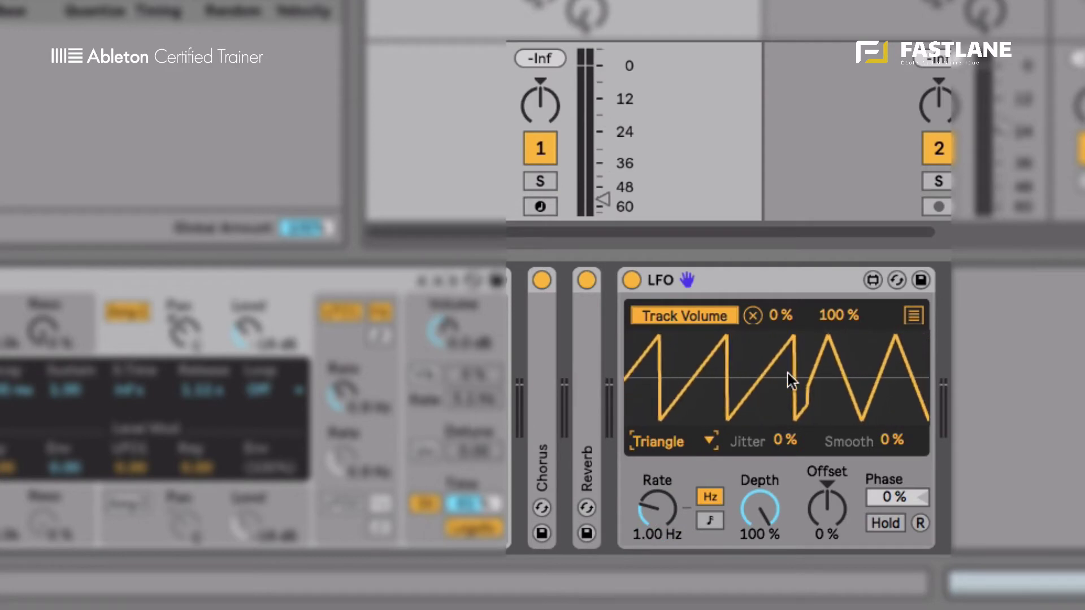
left_click(676, 435)
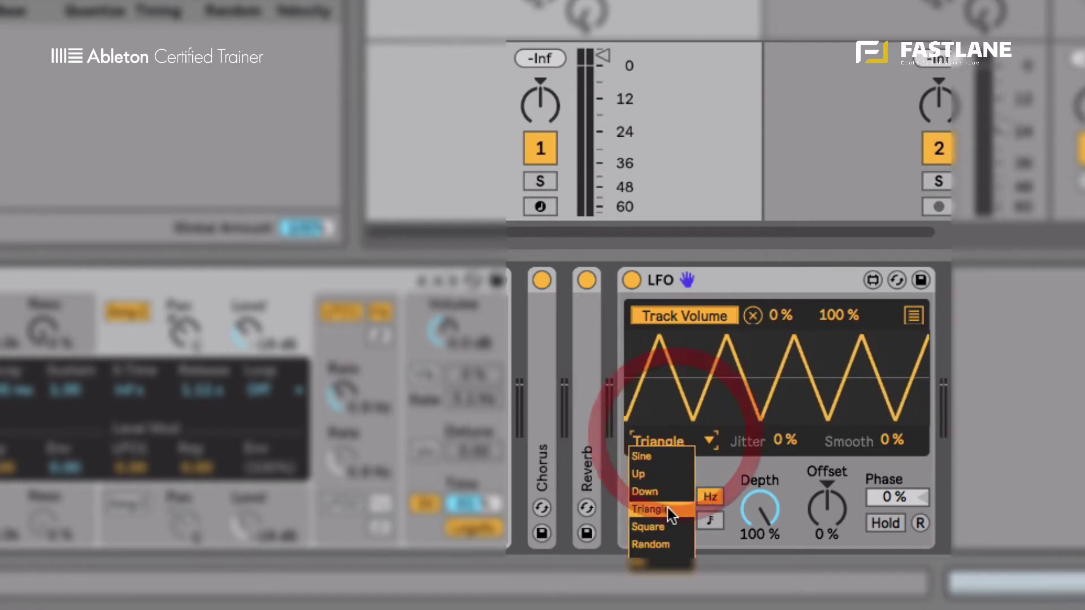
left_click(658, 525)
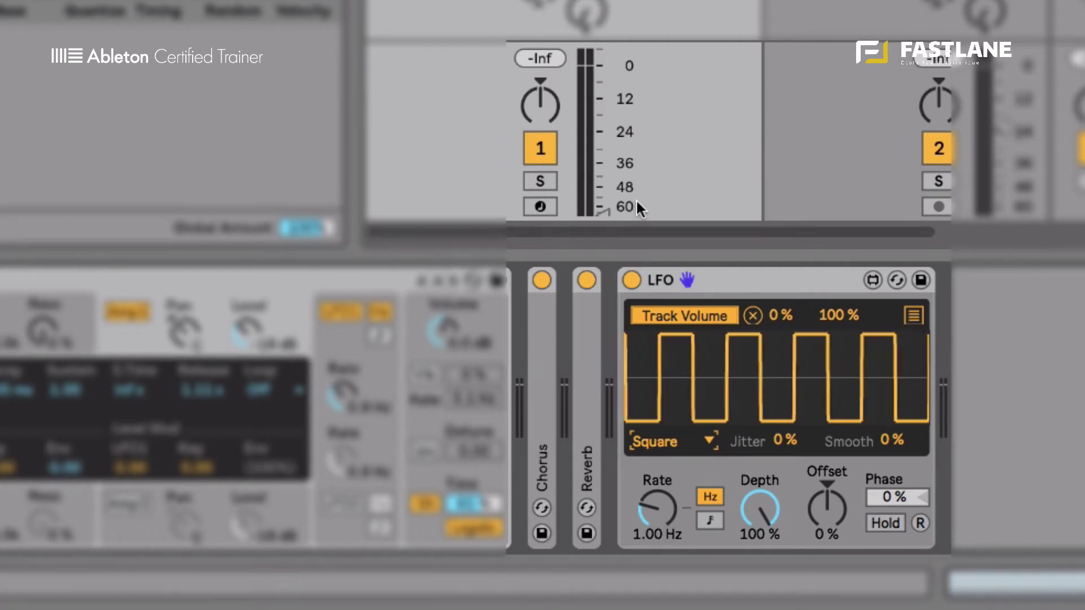
left_click(653, 442)
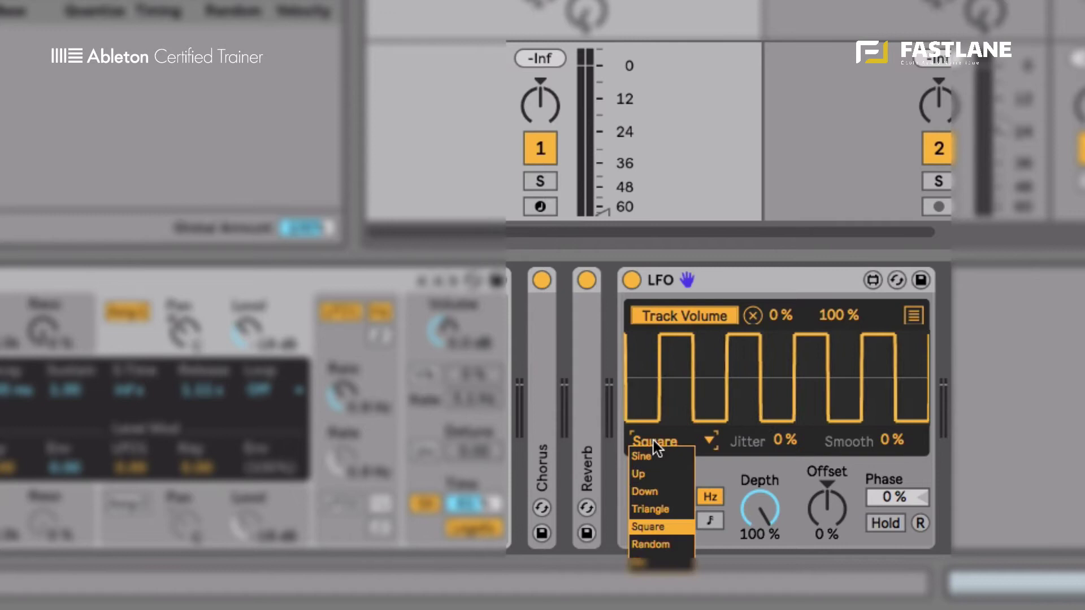
left_click(651, 544)
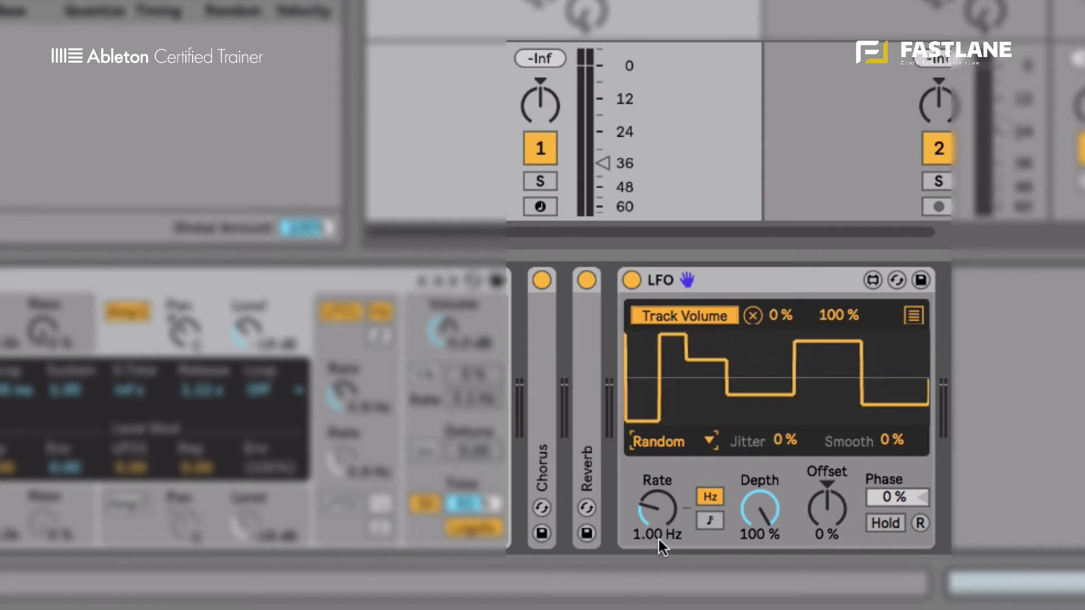
Return the LFO to Sine with its rate tempo-synced at 5/16.
left_click(641, 442)
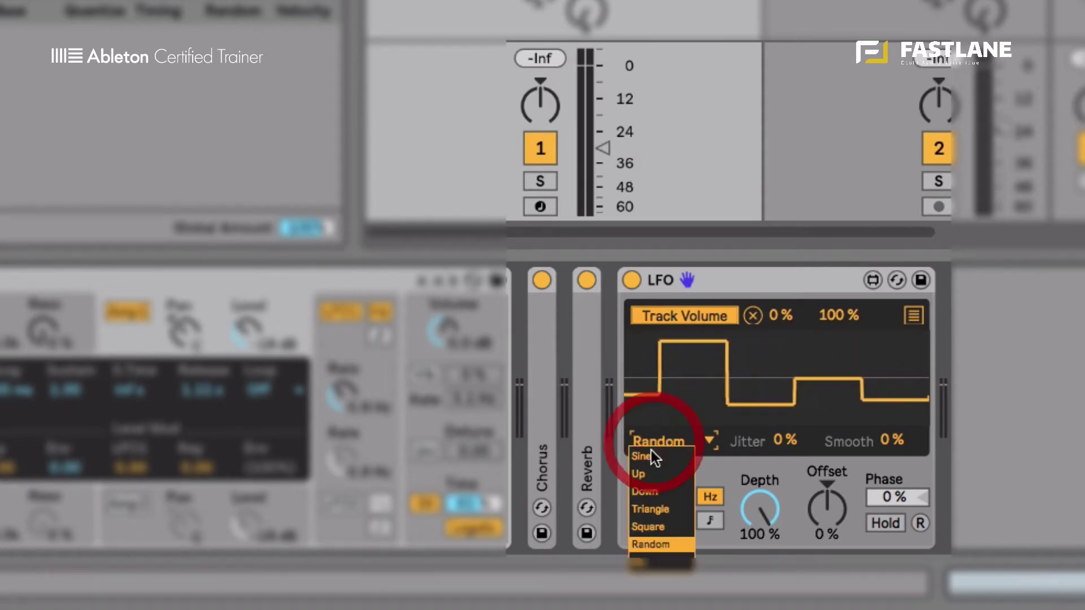
left_click(658, 455)
mouse_move(650, 502)
left_mouse_down()
mouse_move(651, 490)
mouse_move(648, 560)
mouse_move(655, 514)
left_mouse_up()
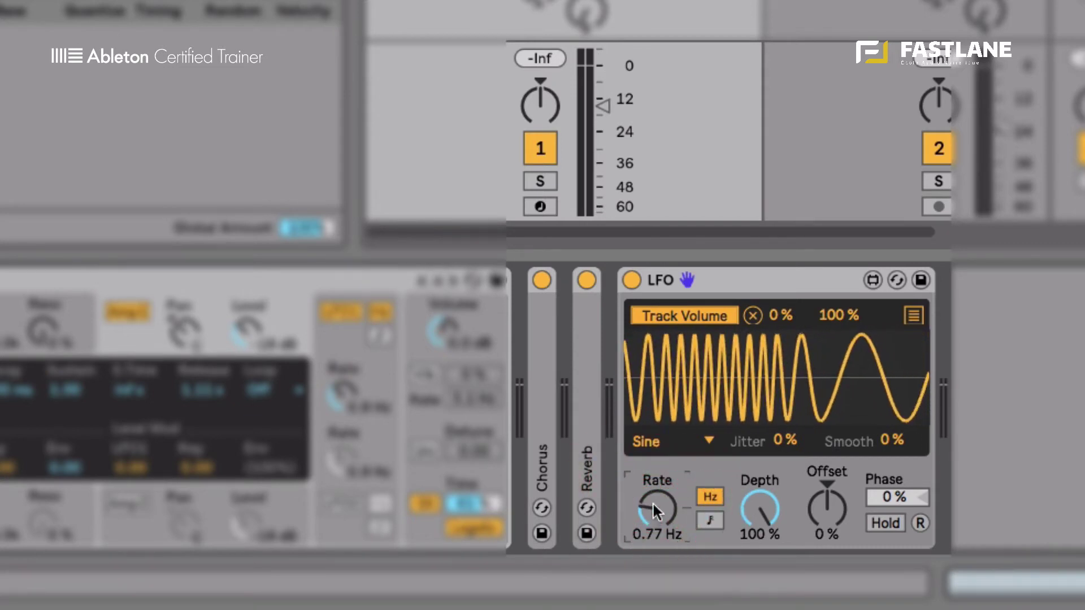
left_click(703, 520)
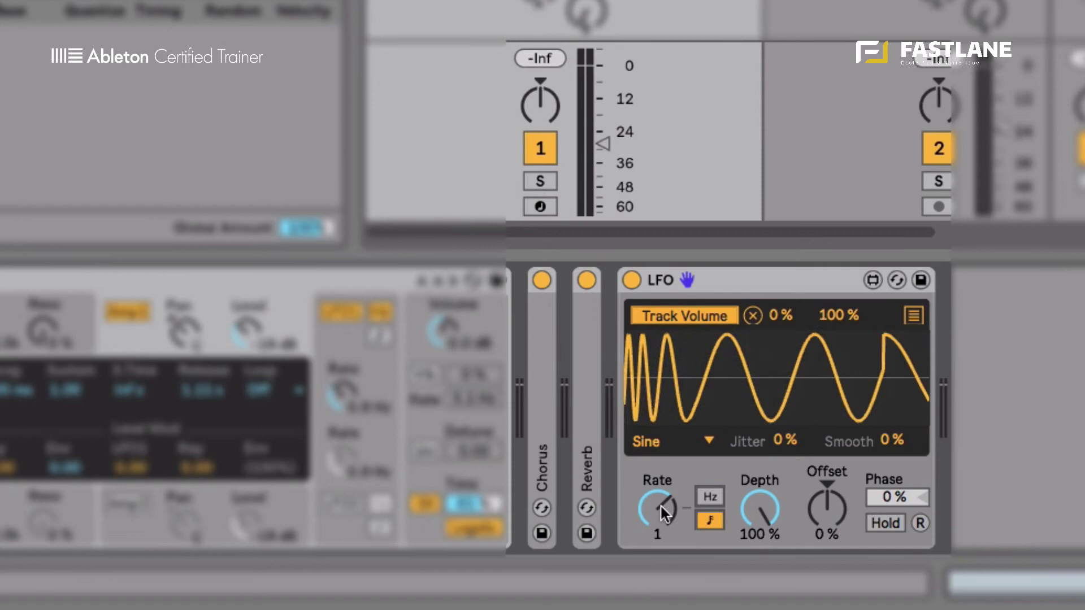
mouse_move(657, 508)
left_mouse_down()
mouse_move(655, 528)
mouse_move(665, 514)
left_mouse_up()
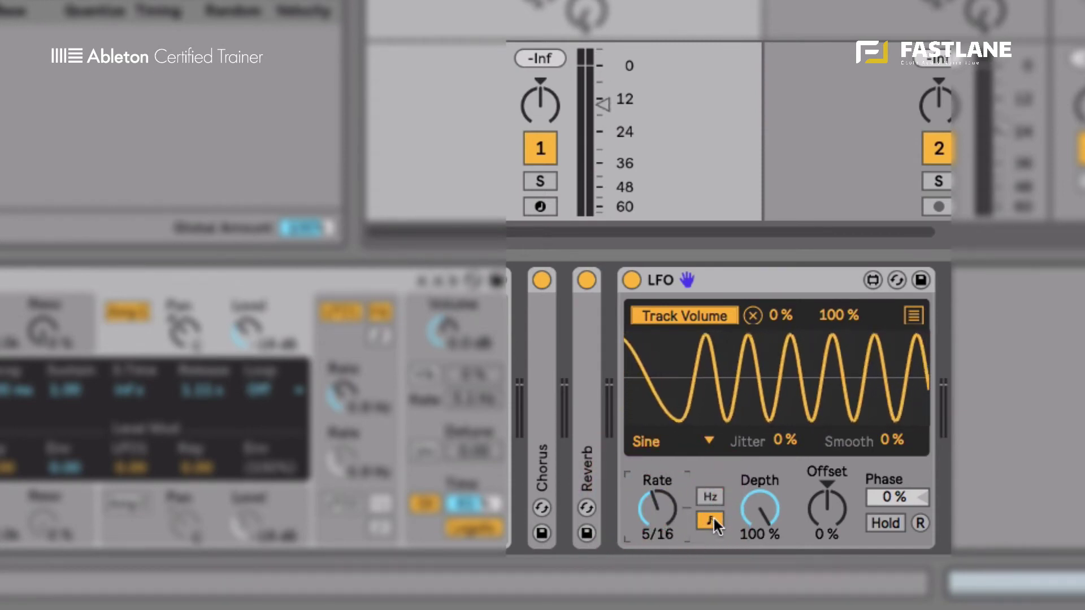
Lower the LFO depth to 53.5% and shift the offset down, then up to 63%.
left_click_drag(764, 514, 761, 591)
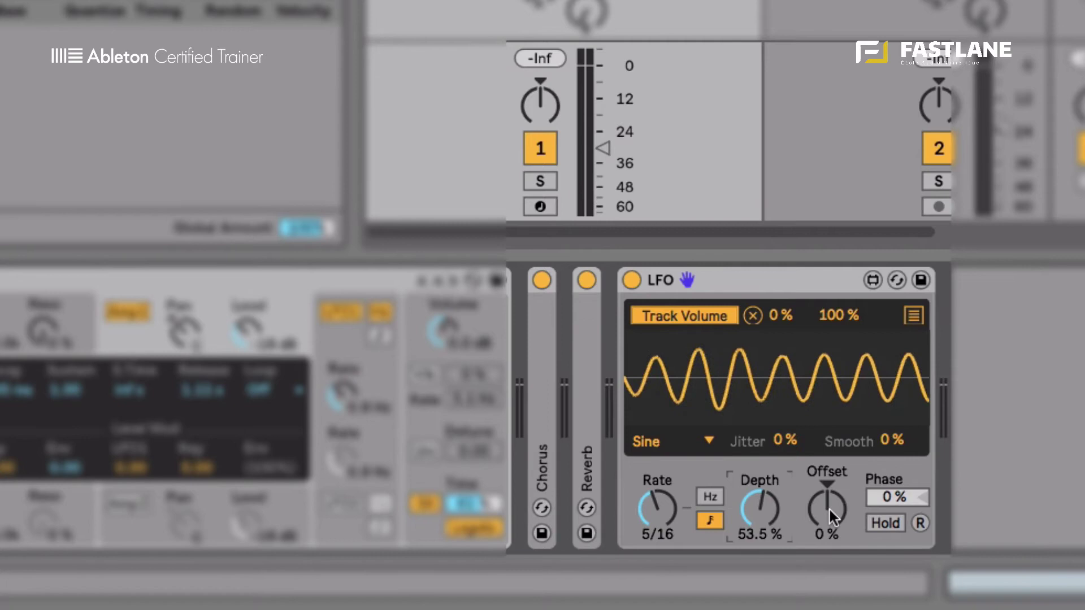
left_click_drag(829, 510, 827, 524)
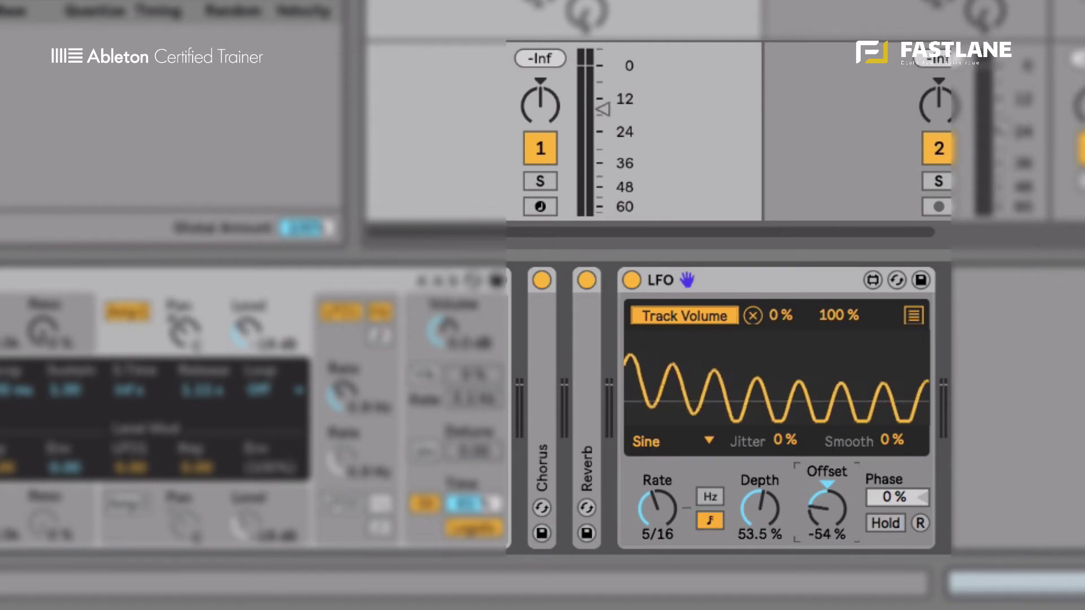
left_click_drag(826, 508, 827, 486)
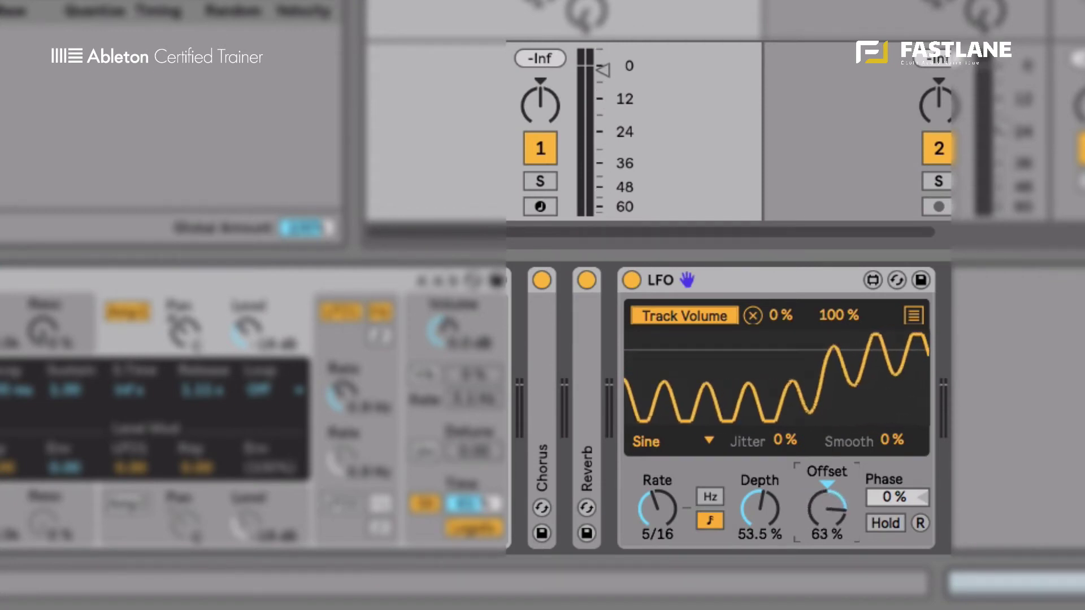
Reset the LFO offset to 0% and shift its phase to 46%.
left_click(829, 508)
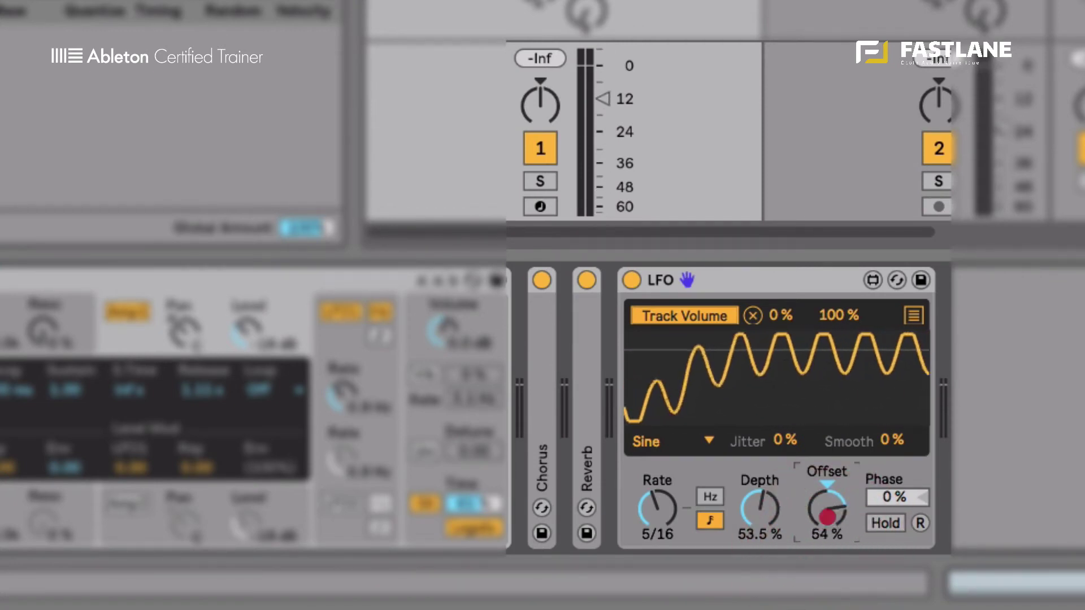
key("Delete")
left_click_drag(886, 493, 894, 441)
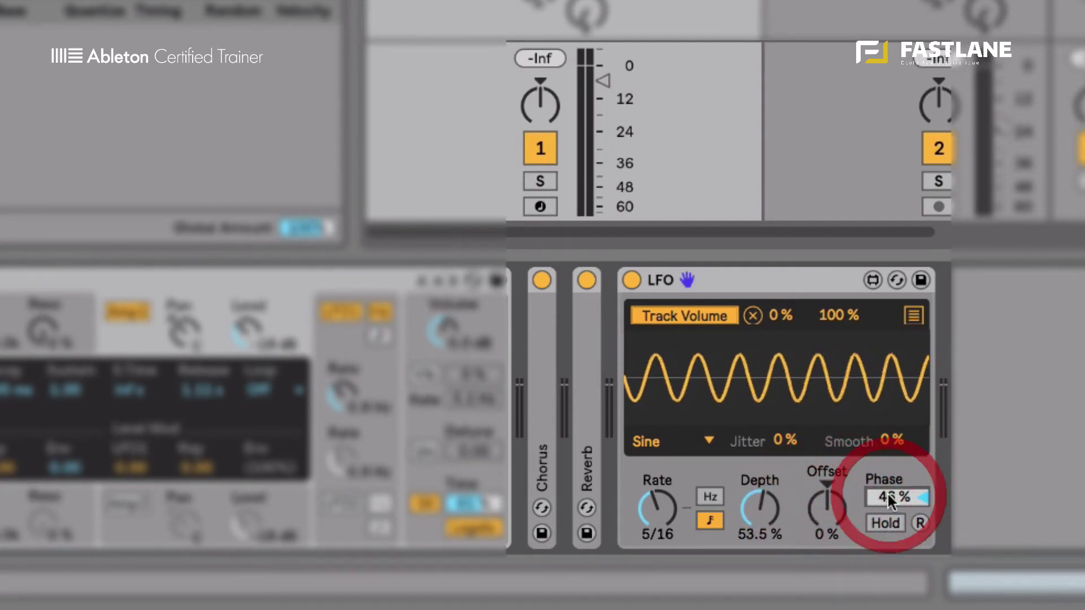
Toggle the LFO hold on and off, then retrigger its cycle several times.
left_click(867, 523)
left_click(867, 522)
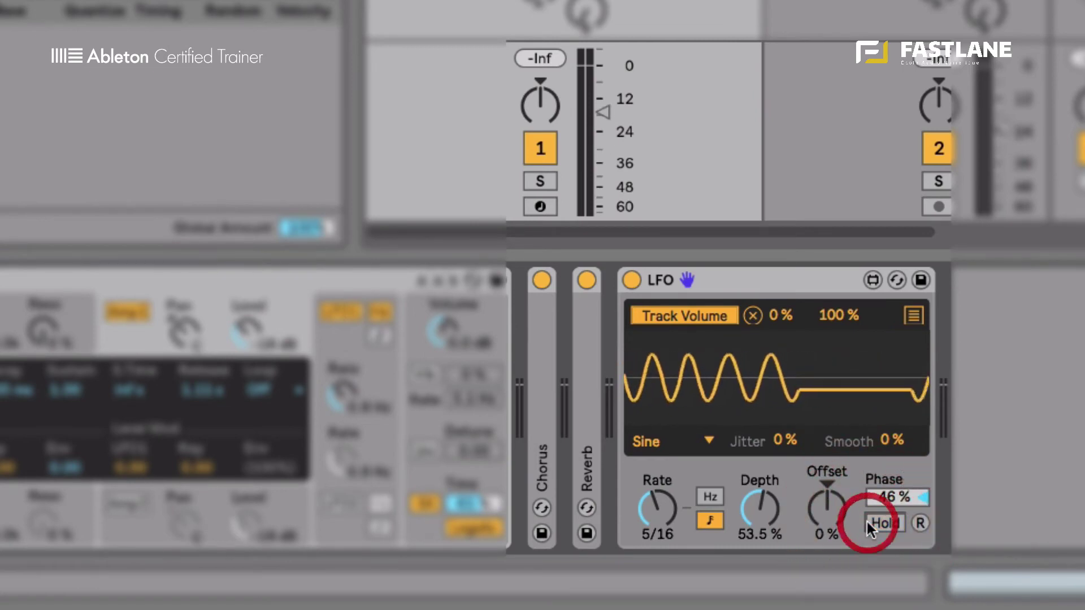
left_click(920, 522)
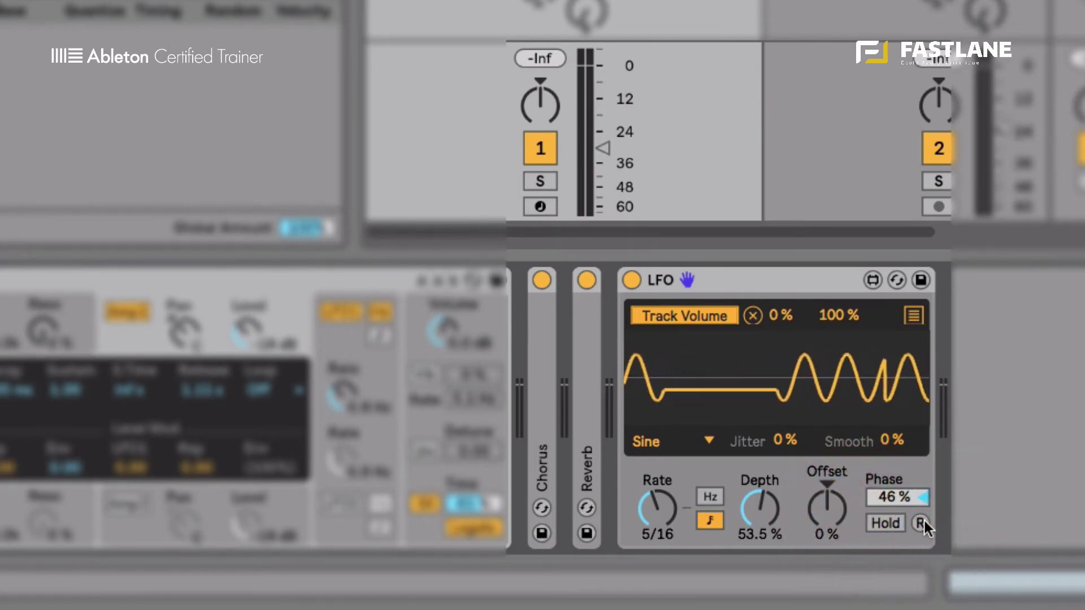
left_click(920, 522)
left_click(921, 523)
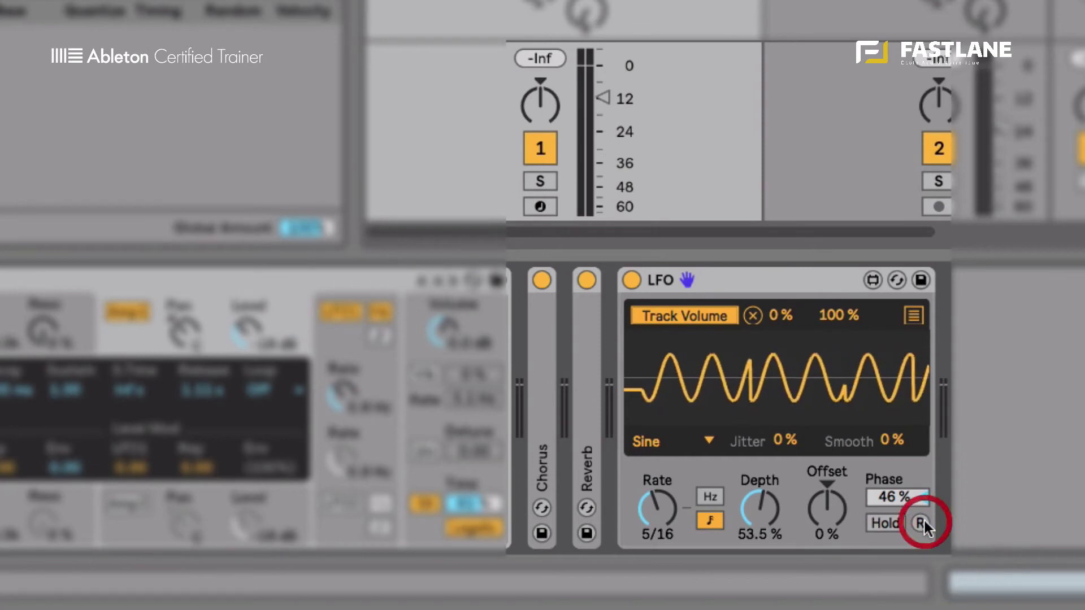
left_click(922, 521)
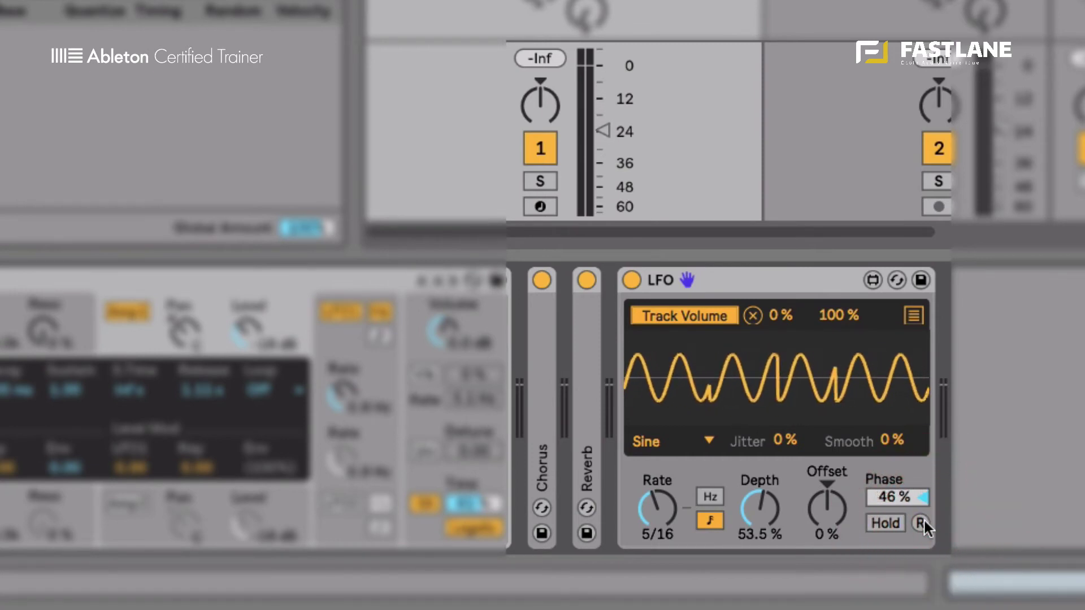
Add 39% jitter and set the LFO smoothing back to 0%.
left_click_drag(785, 441, 787, 403)
left_click_drag(889, 440, 889, 396)
double_click(898, 443)
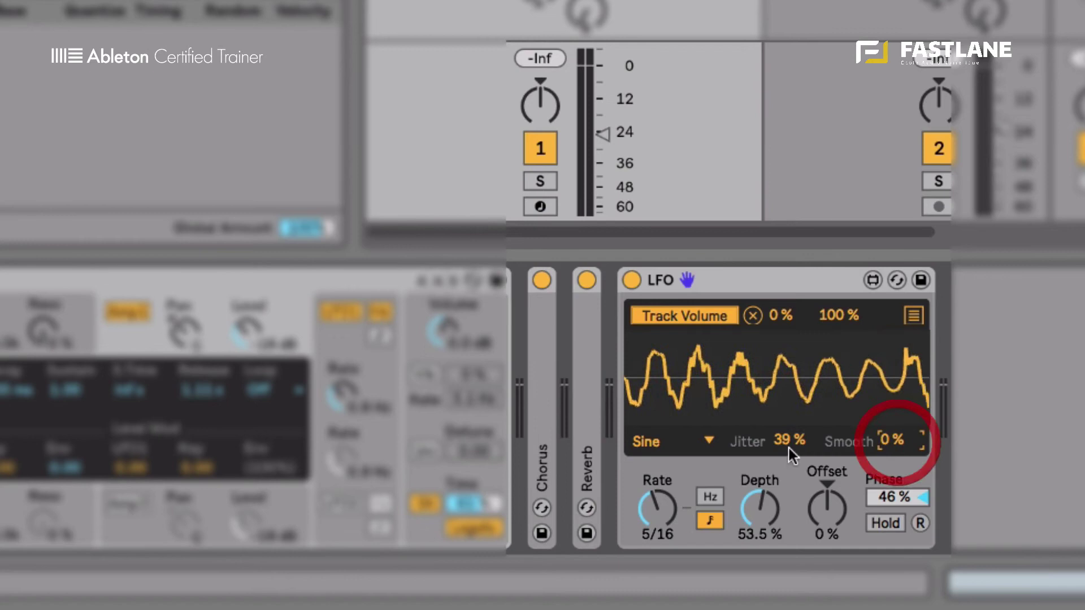
Set jitter to 0%, cap the Track Volume maximum at 71%, and raise depth to 63.8%.
left_click_drag(784, 436, 785, 469)
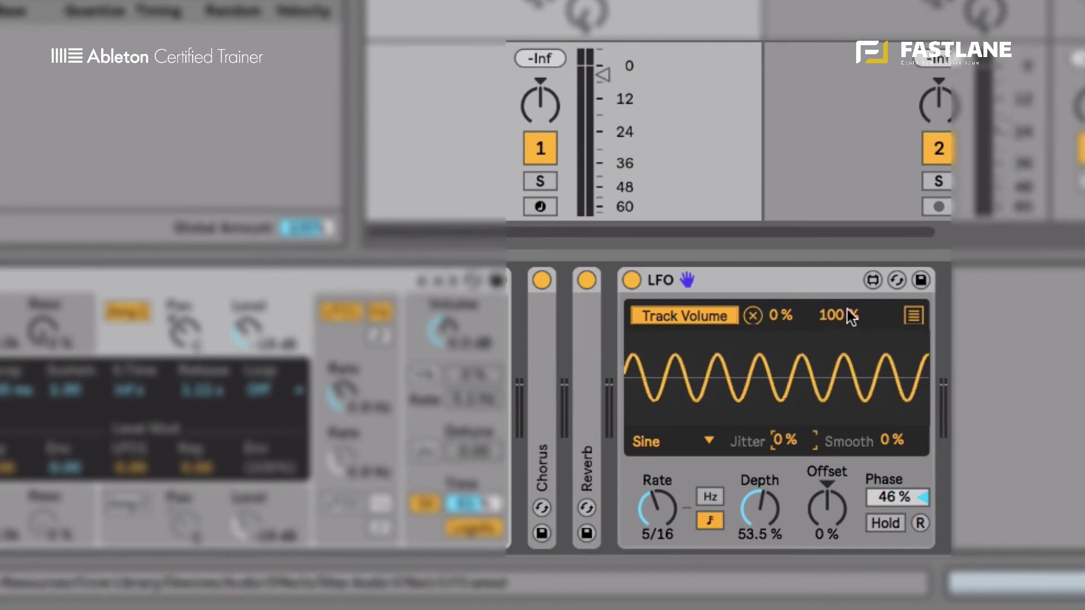
mouse_move(837, 317)
left_mouse_down()
mouse_move(831, 344)
mouse_move(835, 310)
left_mouse_up()
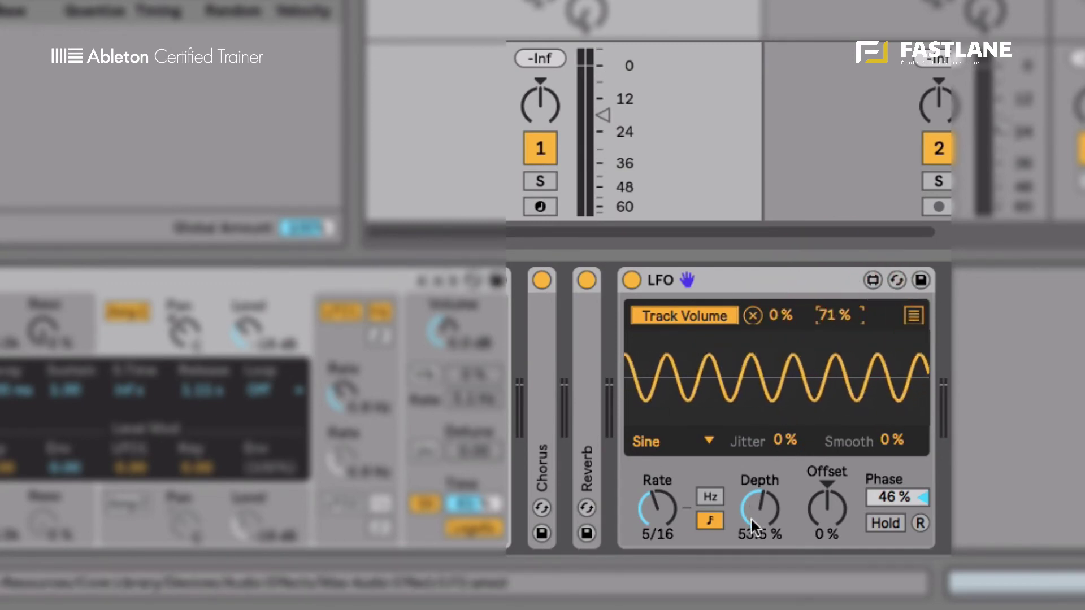
left_click_drag(755, 527, 762, 474)
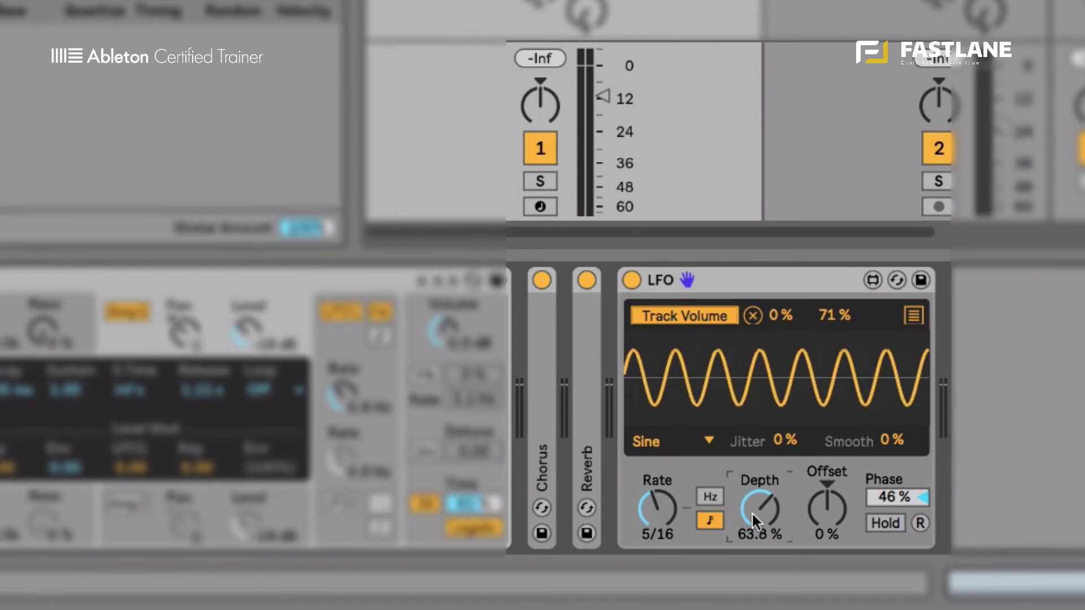
Bring up the LFO's parameter mapping list.
left_click(912, 317)
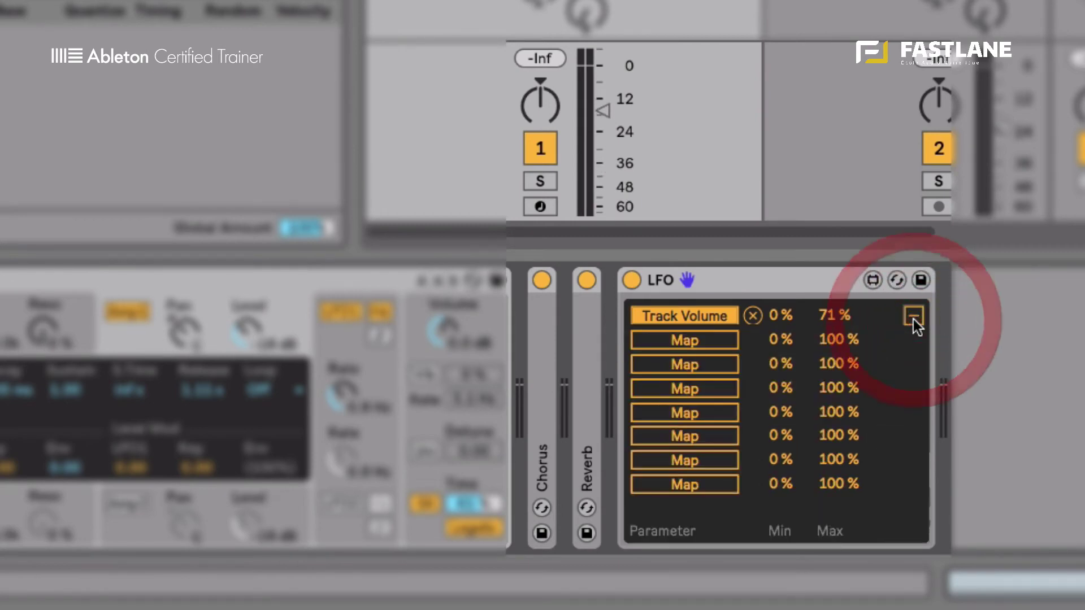
left_click(913, 317)
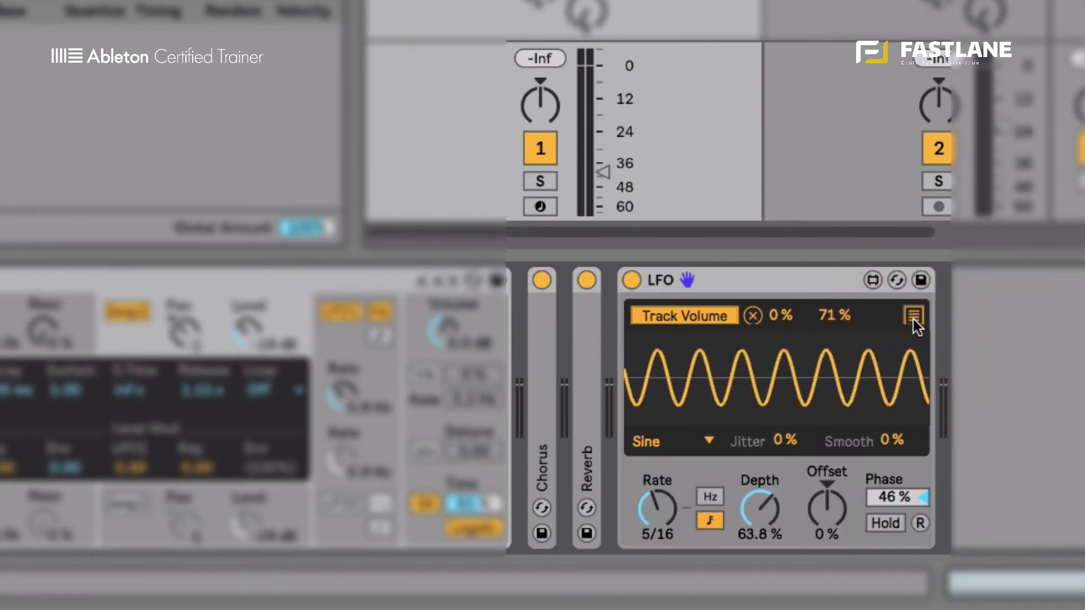
left_click(913, 317)
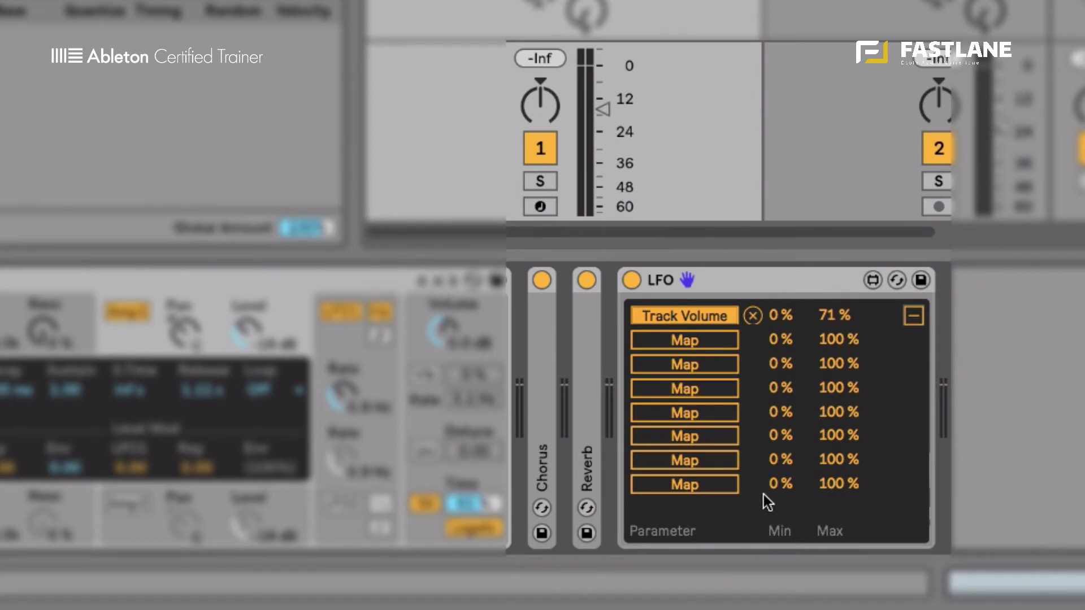
Map the second slot to track 2's volume at 44–56%, restoring the first to 0–100%.
left_click(692, 339)
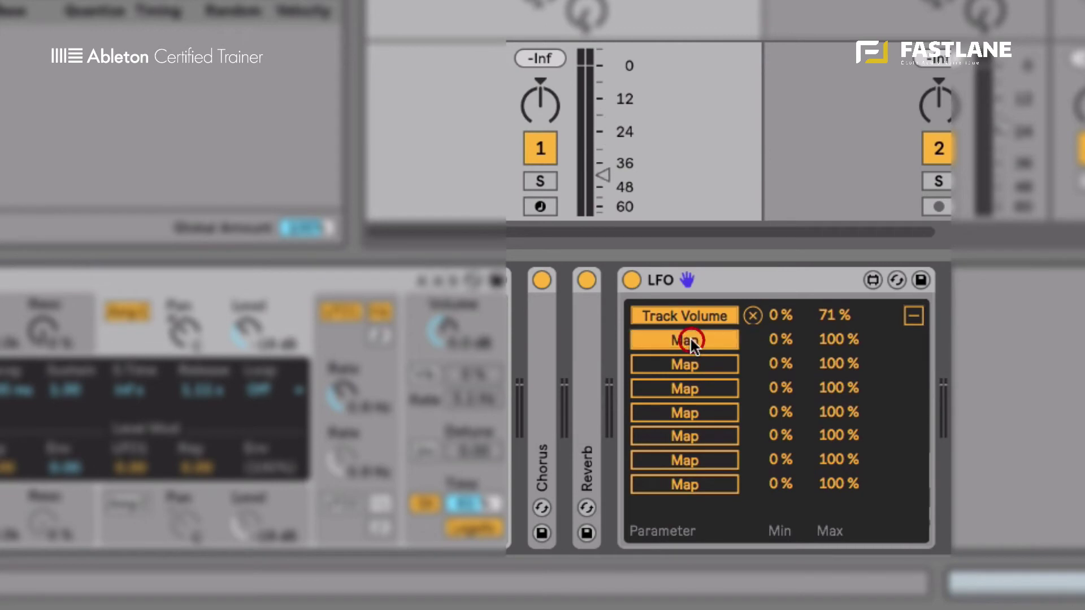
left_click(999, 117)
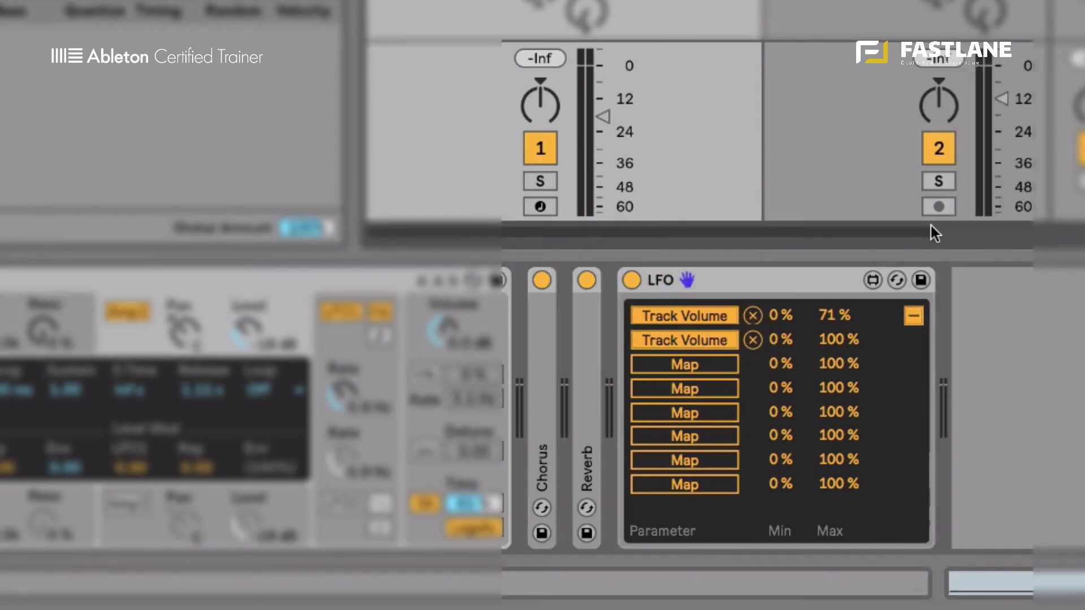
left_click_drag(830, 315, 831, 299)
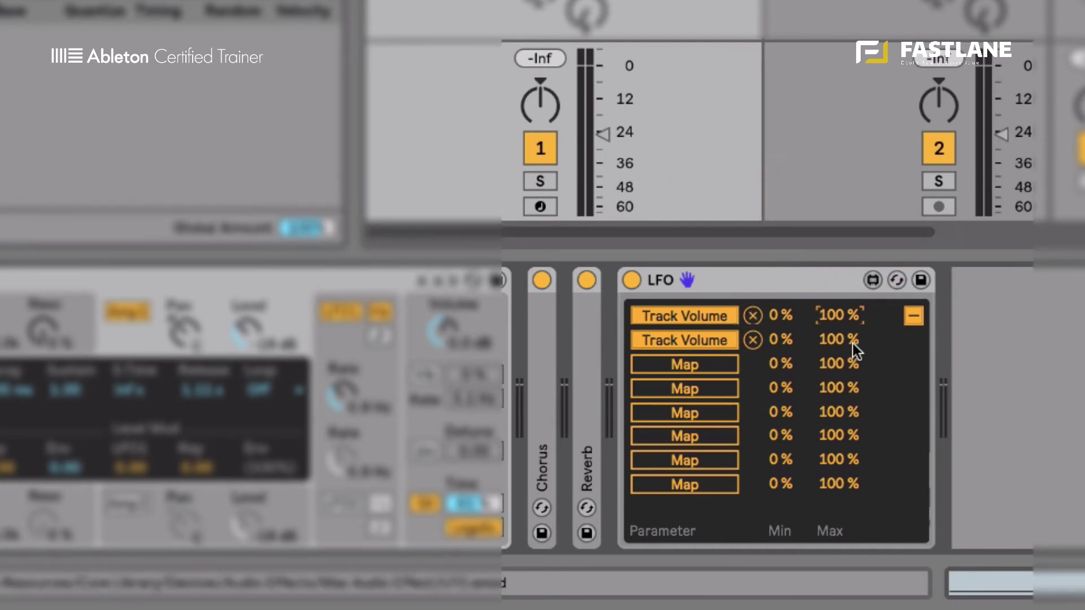
mouse_move(833, 339)
left_mouse_down()
mouse_move(831, 353)
mouse_move(784, 326)
left_mouse_up()
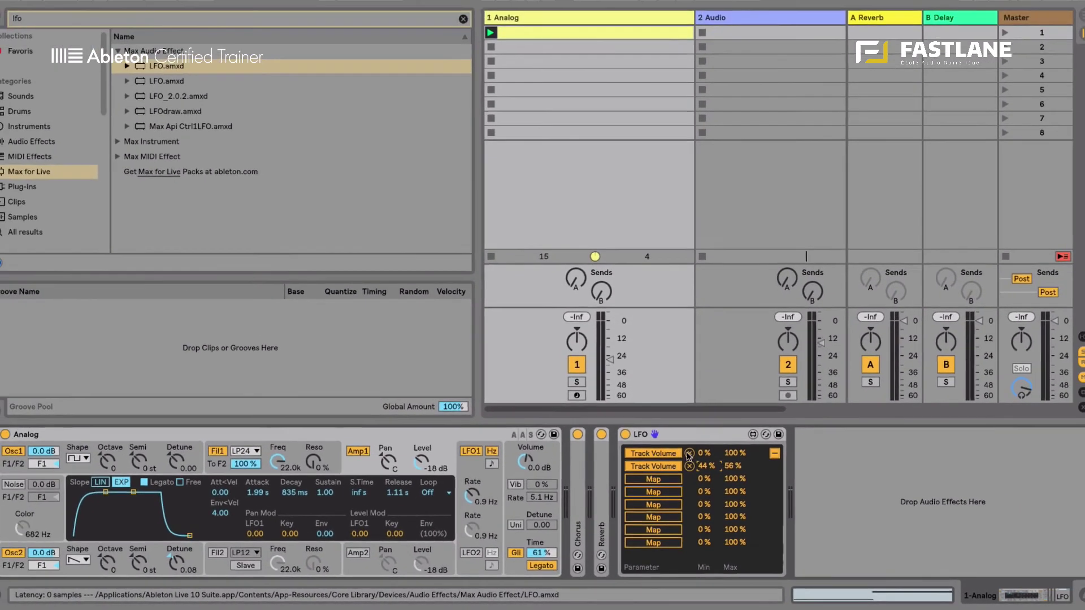
Remove the first Track Volume mapping and adjust Osc1's Sub/Sync ratio during playback.
left_click(716, 396)
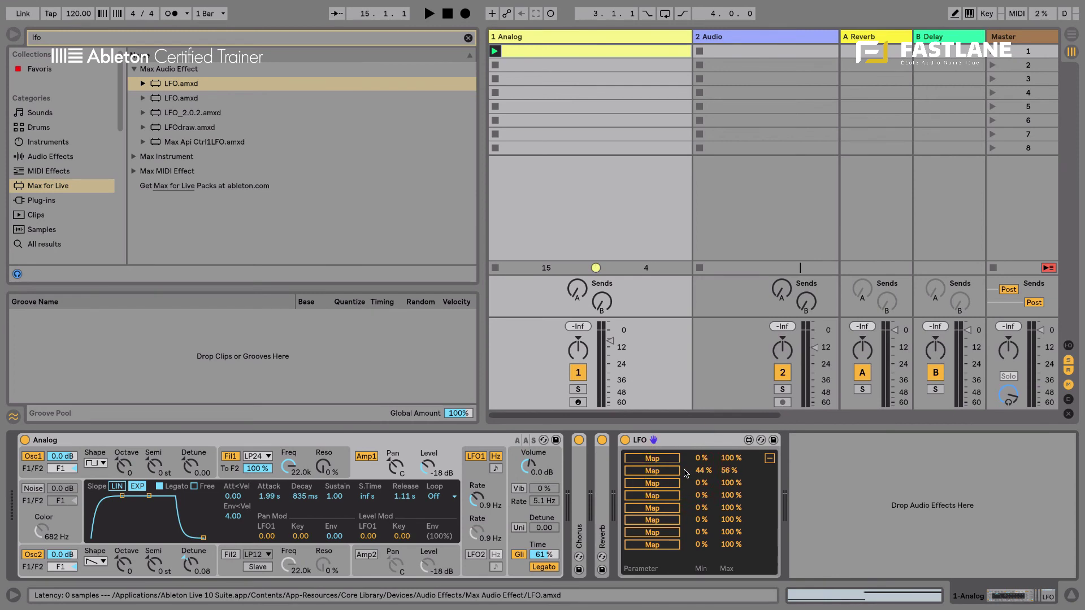
left_click(207, 458)
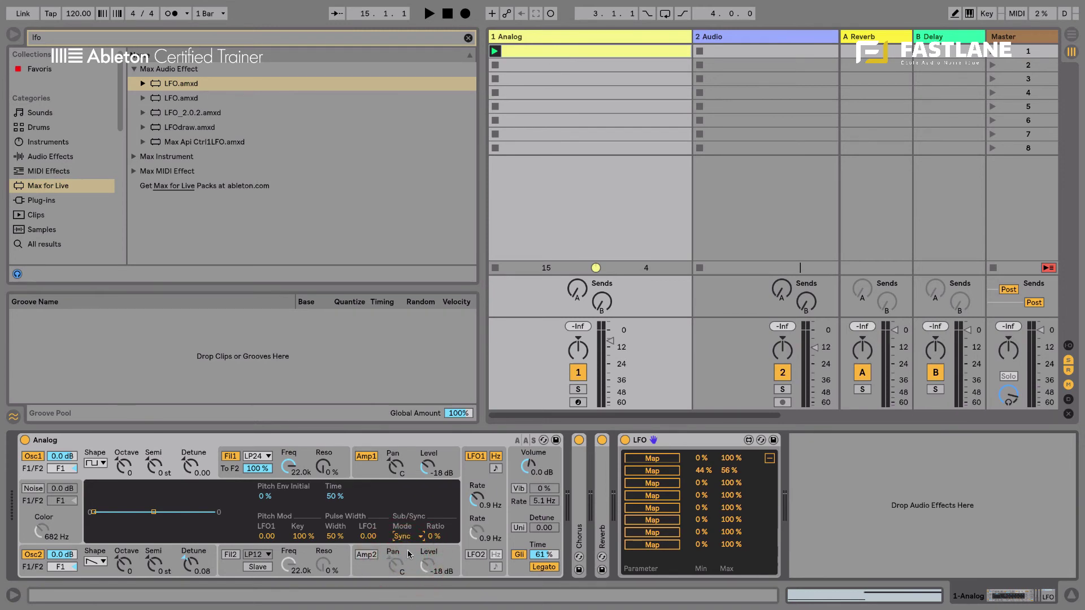
key("space")
left_click_drag(433, 535, 433, 532)
Map the LFO to Osc1's Sub/Sync ratio with a 26–79% range and play it back.
left_click(652, 458)
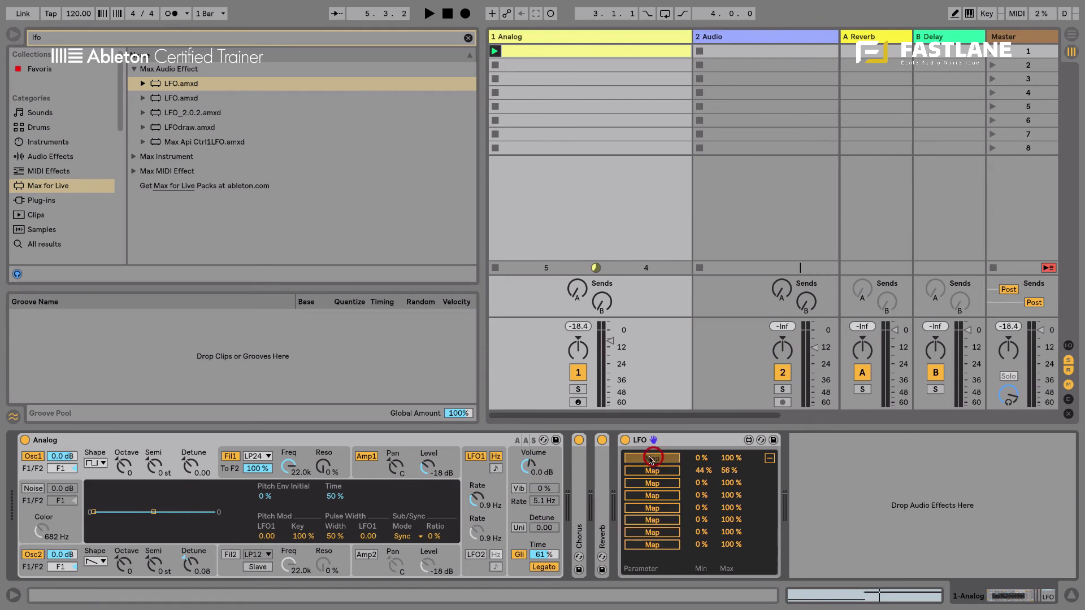
left_click(435, 531)
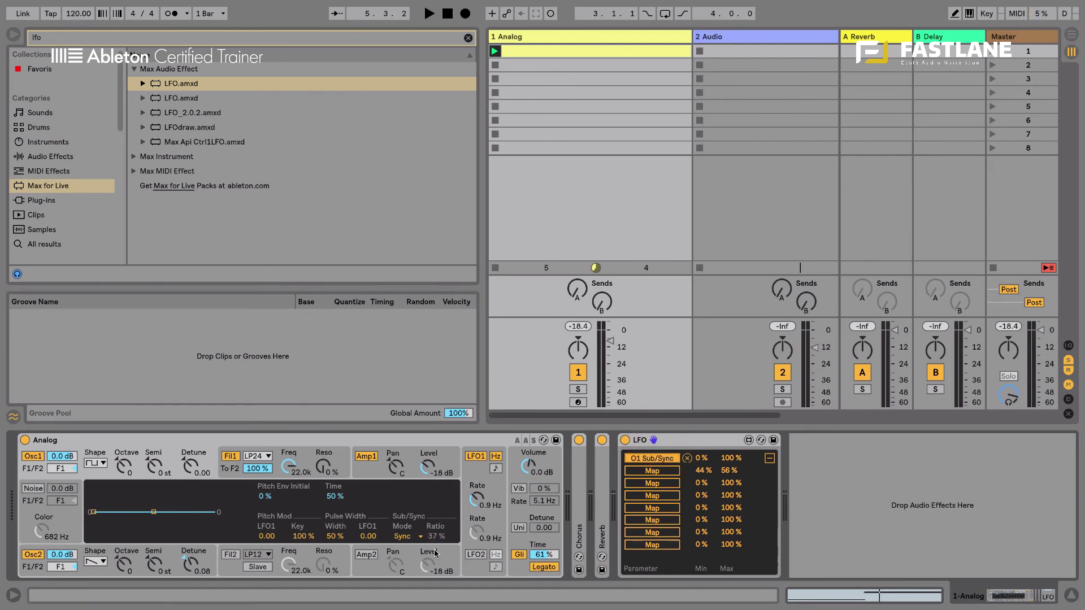
left_click_drag(704, 458, 726, 464)
key("space")
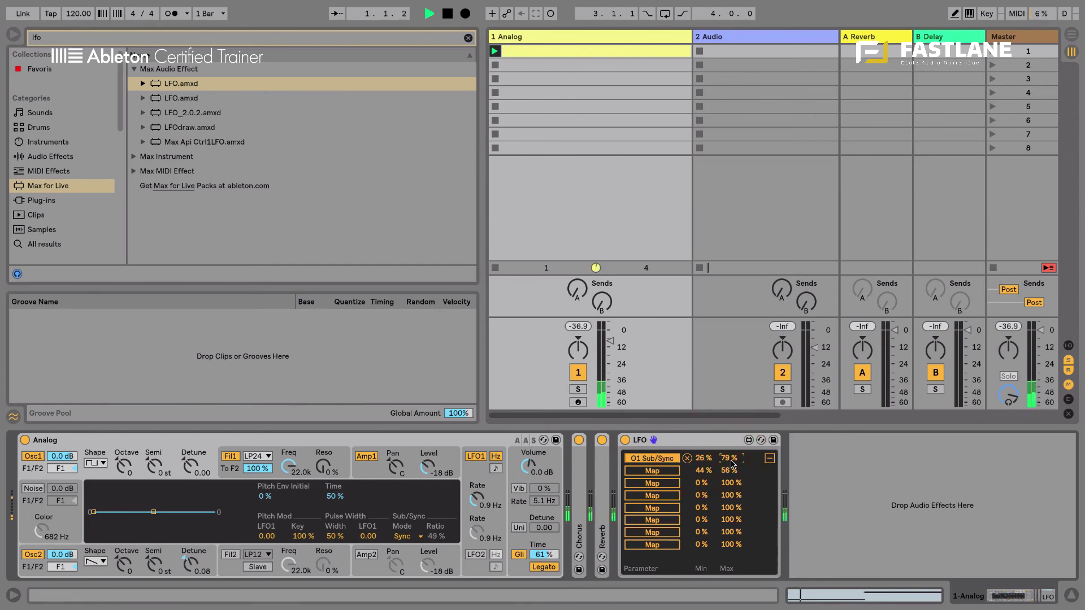
Set the LFO rate to free-running at 0.25 Hz.
left_click(769, 458)
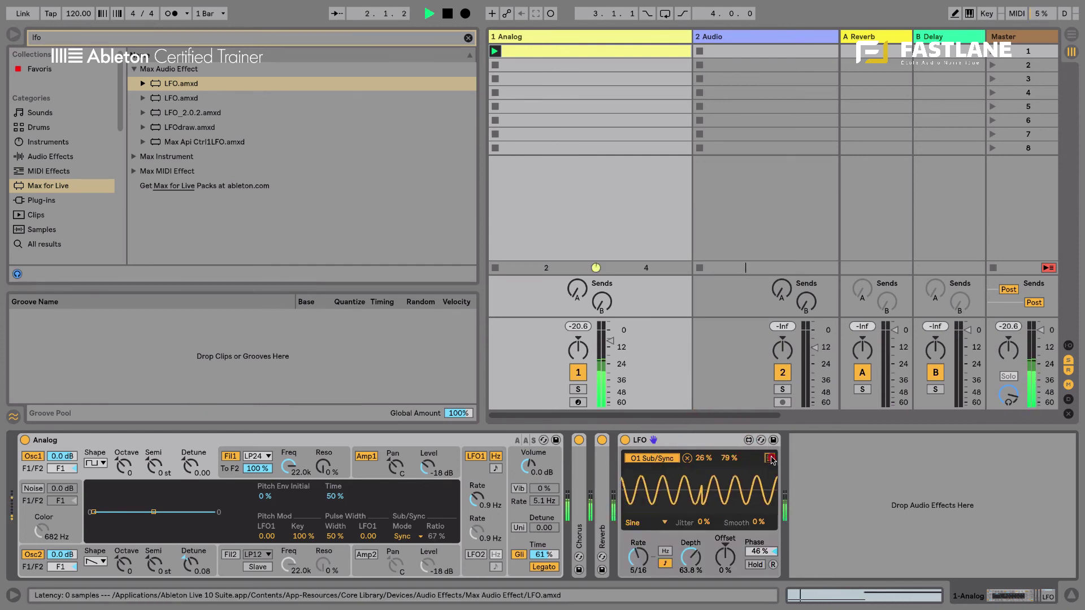
left_click_drag(644, 555, 638, 565)
left_click(665, 551)
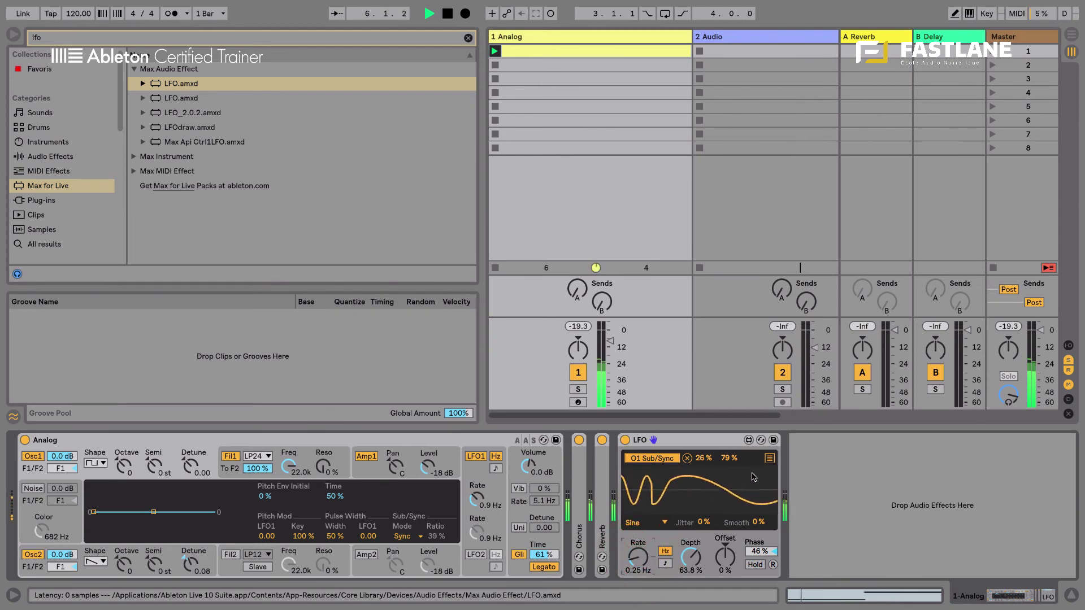
Assign the LFO's second mapping slot to Analog's O2 Sub/Sync, spanning 44%–56%, then stop playback.
left_click(770, 458)
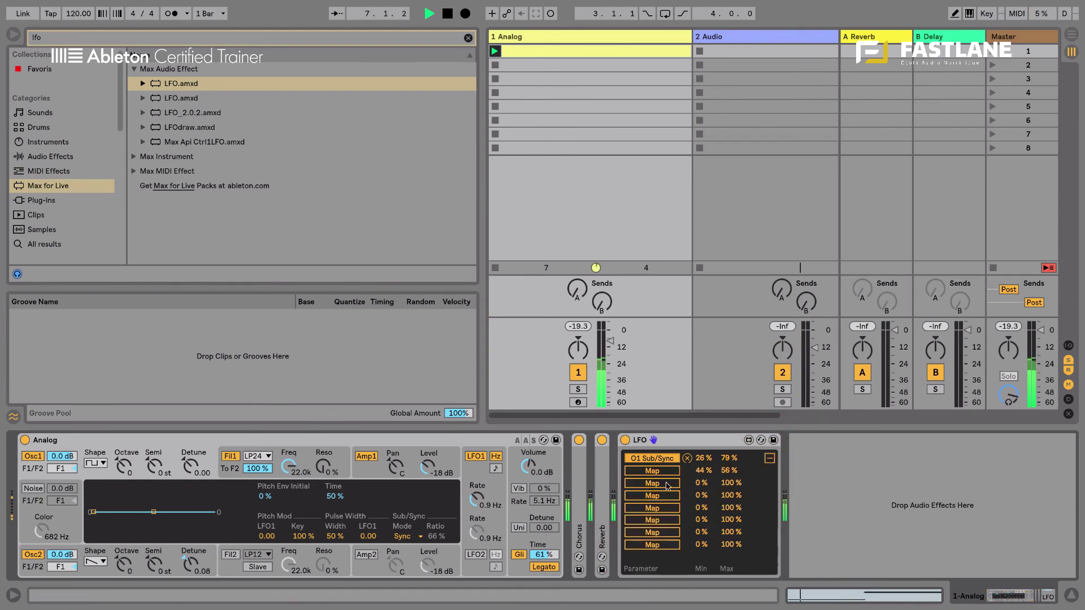
left_click(206, 555)
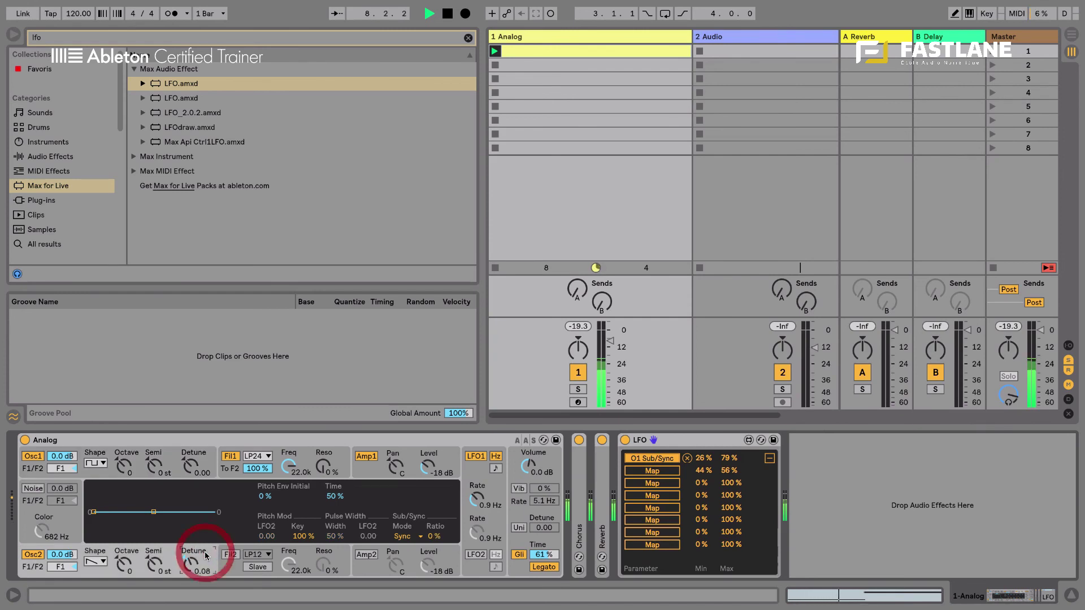
left_click(428, 536)
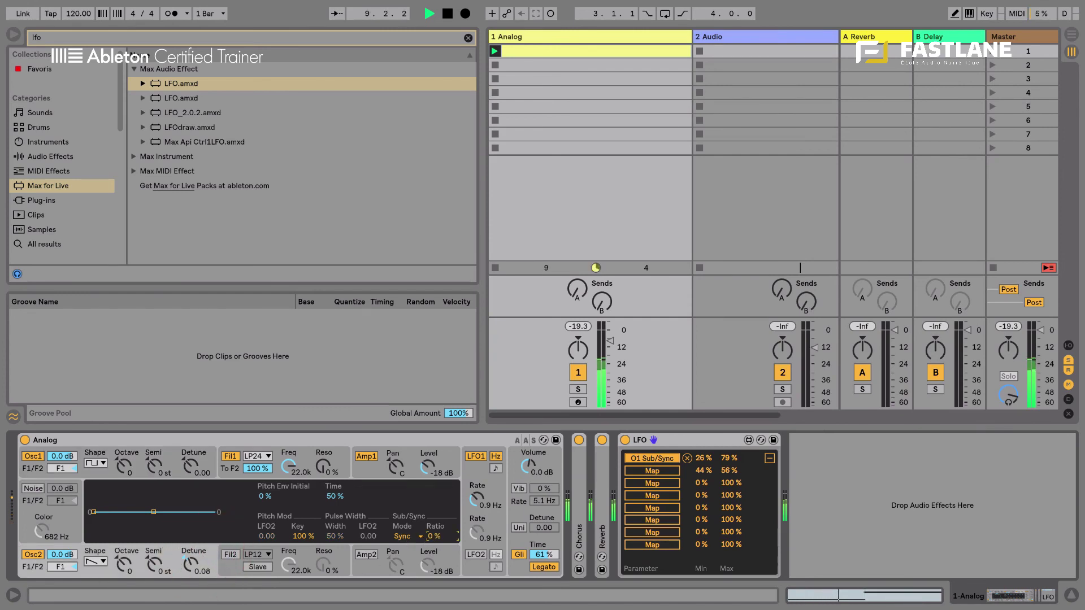
left_click(656, 472)
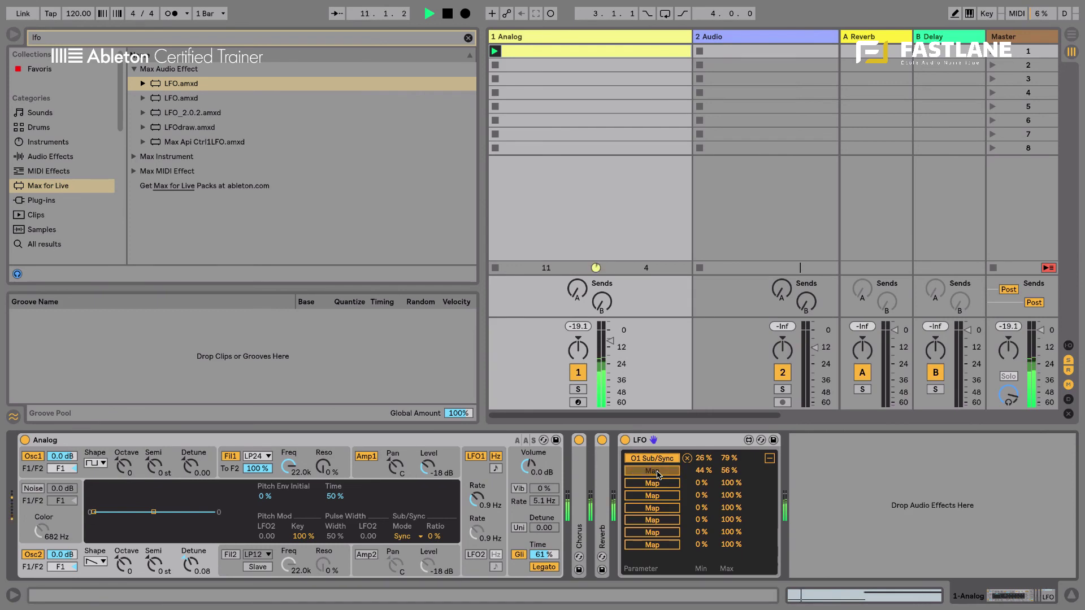
left_click(432, 536)
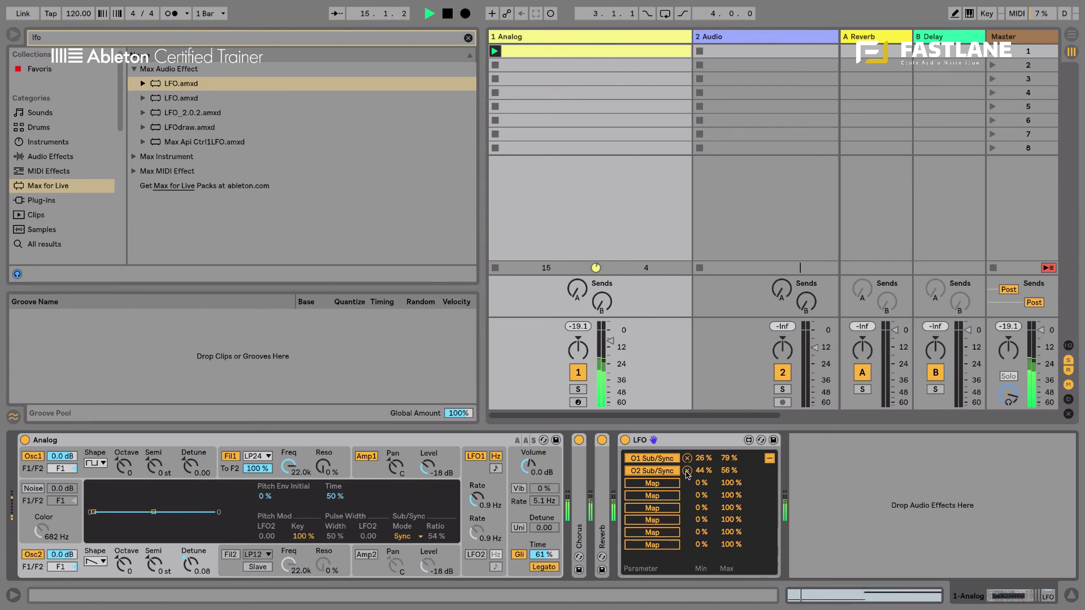
key("space")
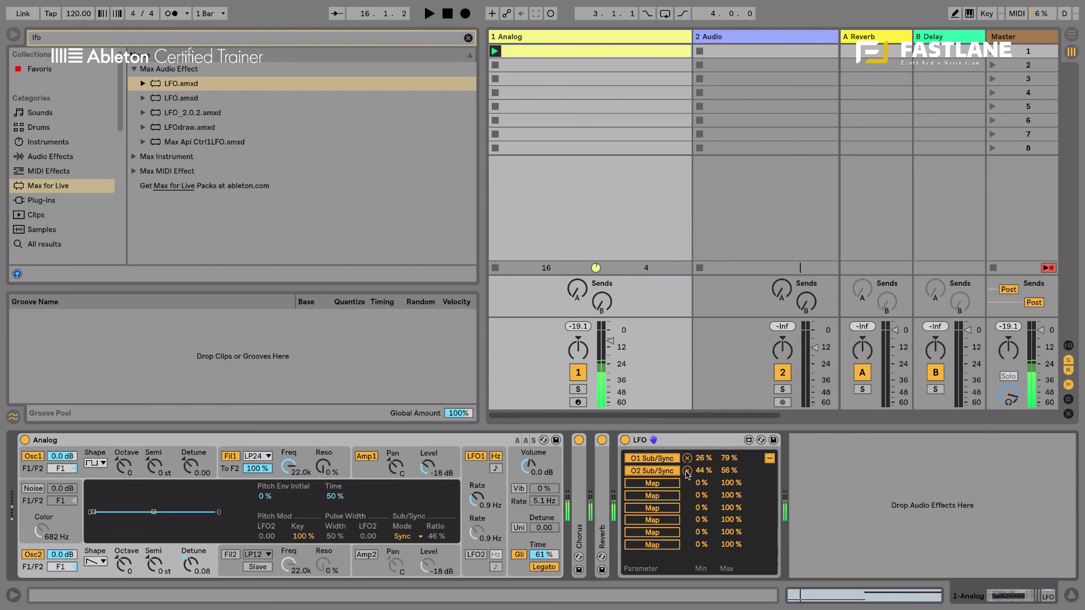